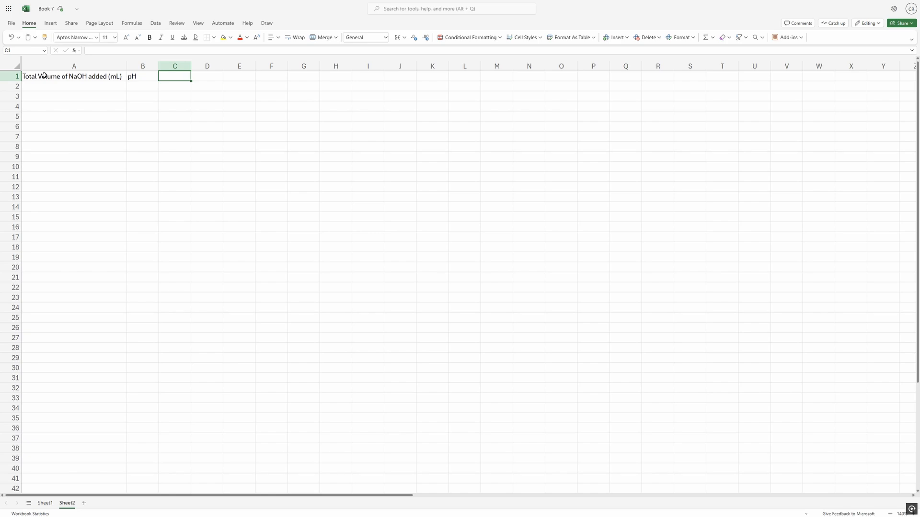
# Bold the two column headers in A1:B1 and select the first data cell below the volume header.
pyautogui.moveTo(44, 75); pyautogui.dragTo(129, 75)
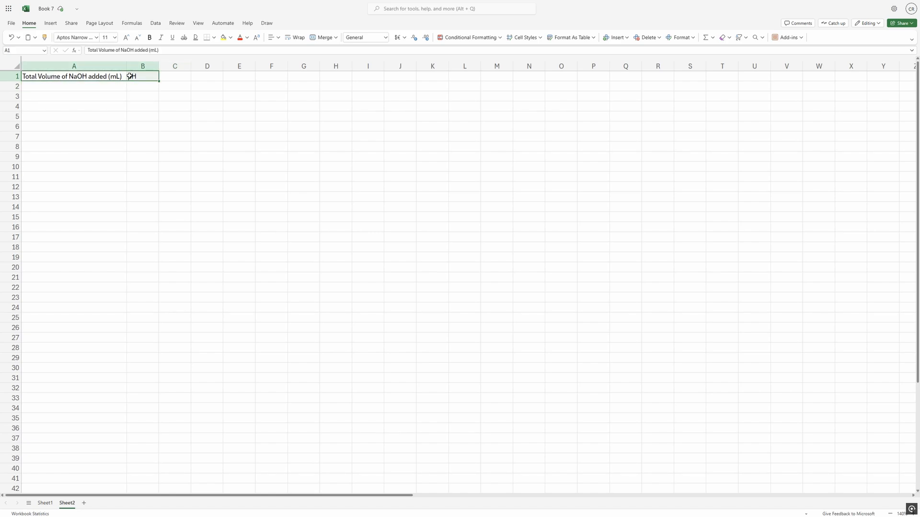
pyautogui.hotkey('ctrl', 'b')
pyautogui.click(105, 88)
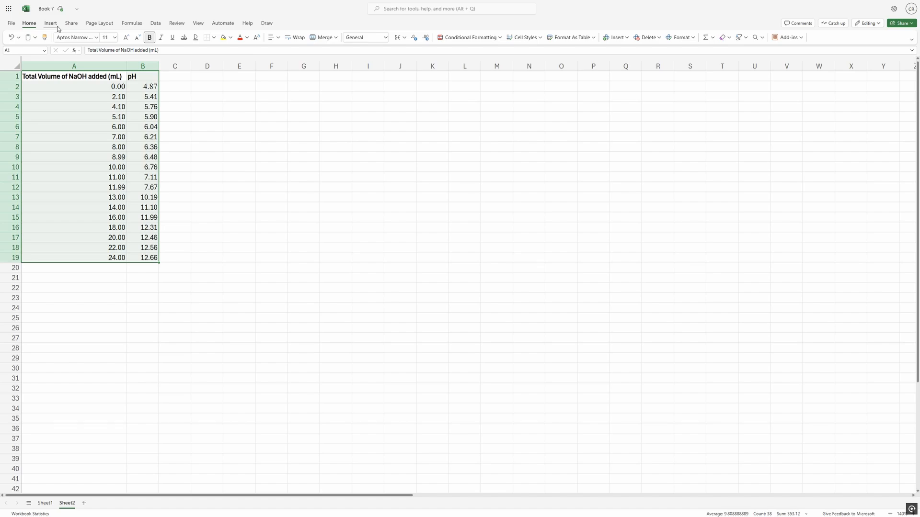
# Insert a Scatter with Smooth Lines and Markers chart from A1:B19 and place it beside the data.
pyautogui.click(57, 26)
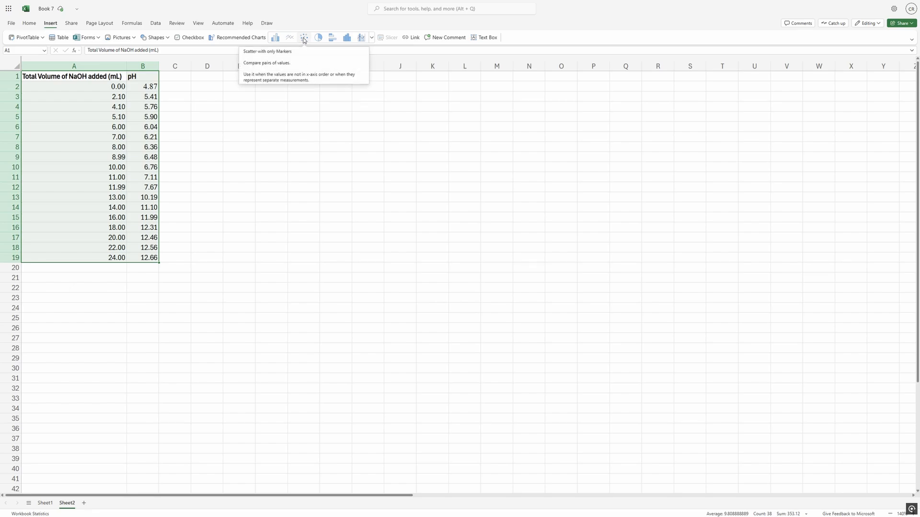
pyautogui.click(371, 37)
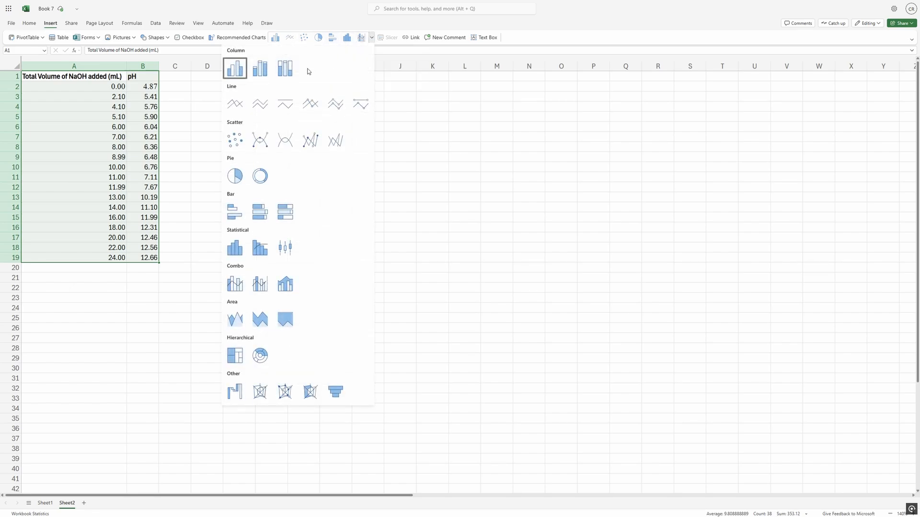
pyautogui.click(258, 139)
pyautogui.moveTo(503, 228); pyautogui.dragTo(371, 134)
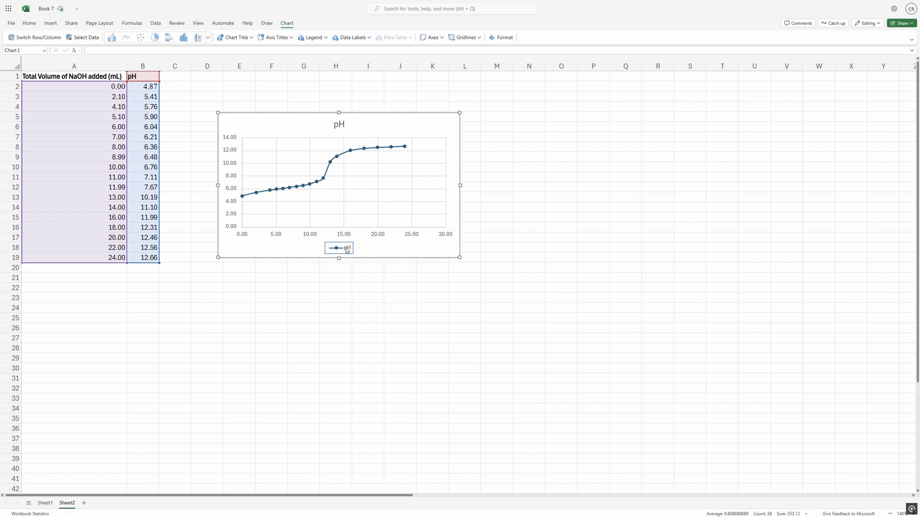
# Set the chart title to "Titration Curve of Unknown Acid" and hide the legend.
pyautogui.doubleClick(430, 125)
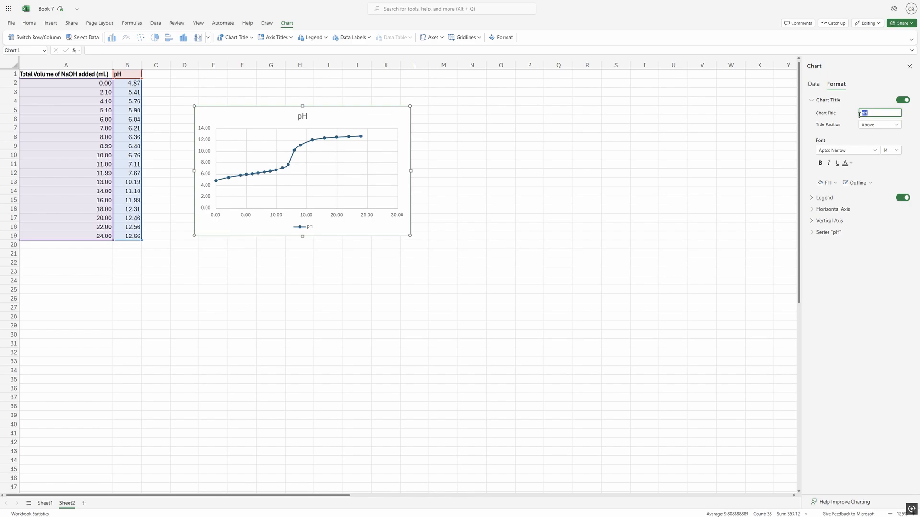
pyautogui.write('Ti')
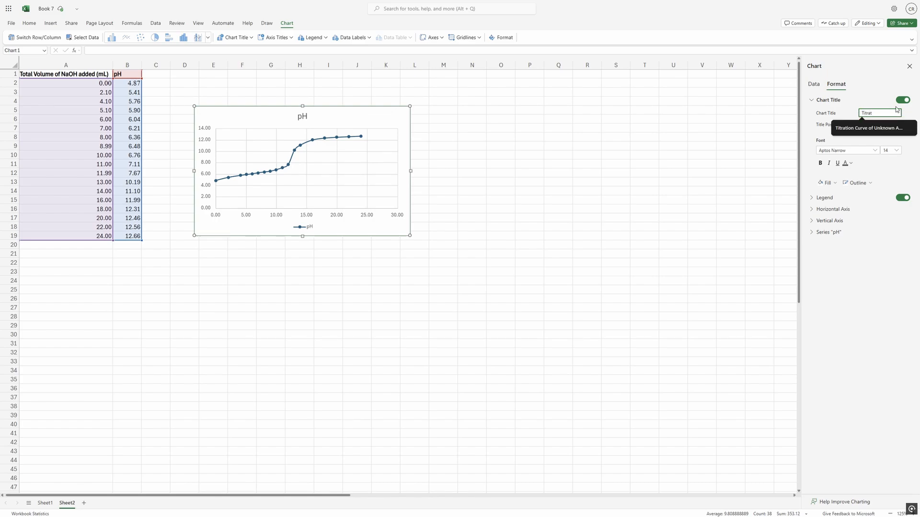
pyautogui.write('trat')
pyautogui.click(867, 126)
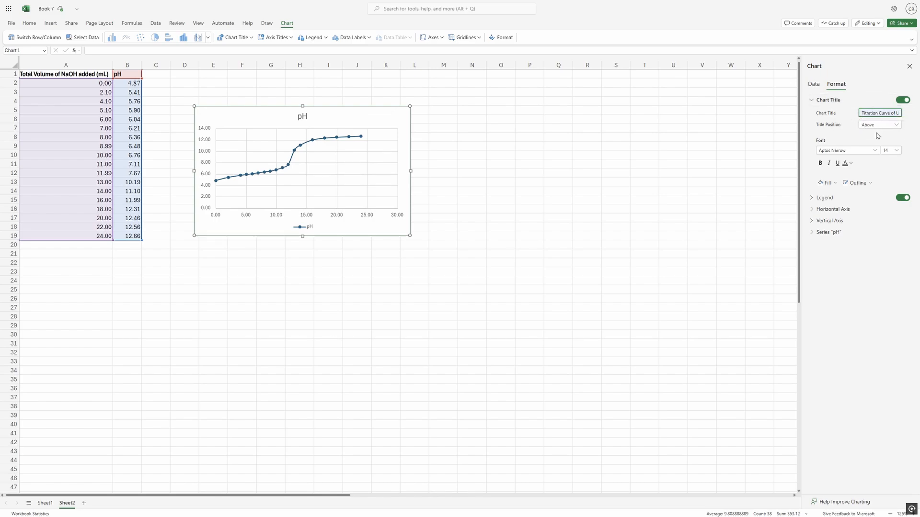
pyautogui.click(887, 79)
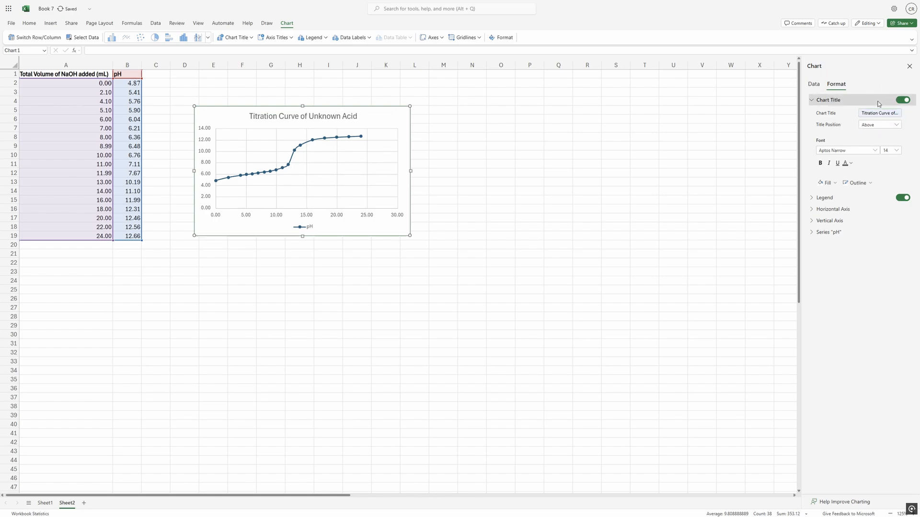
pyautogui.click(903, 197)
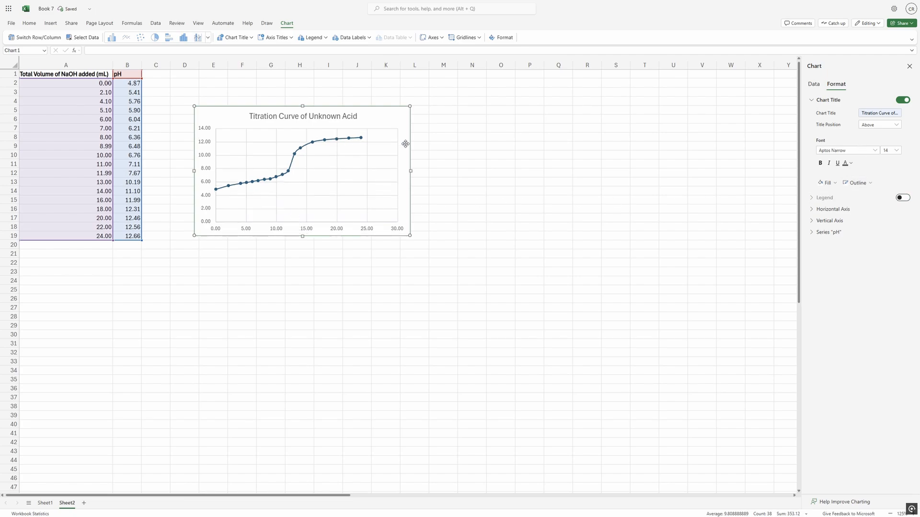
# Turn on the horizontal axis title and turn off that axis's major gridlines.
pyautogui.click(838, 210)
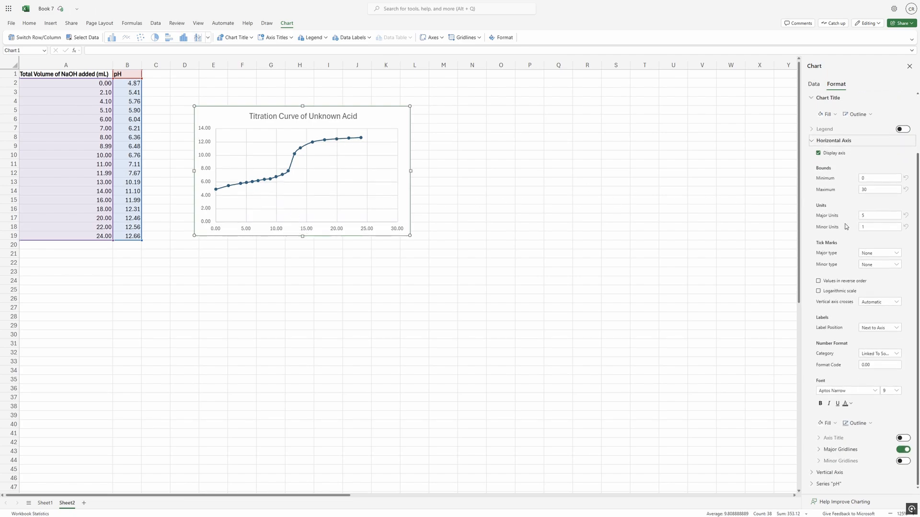
pyautogui.click(900, 438)
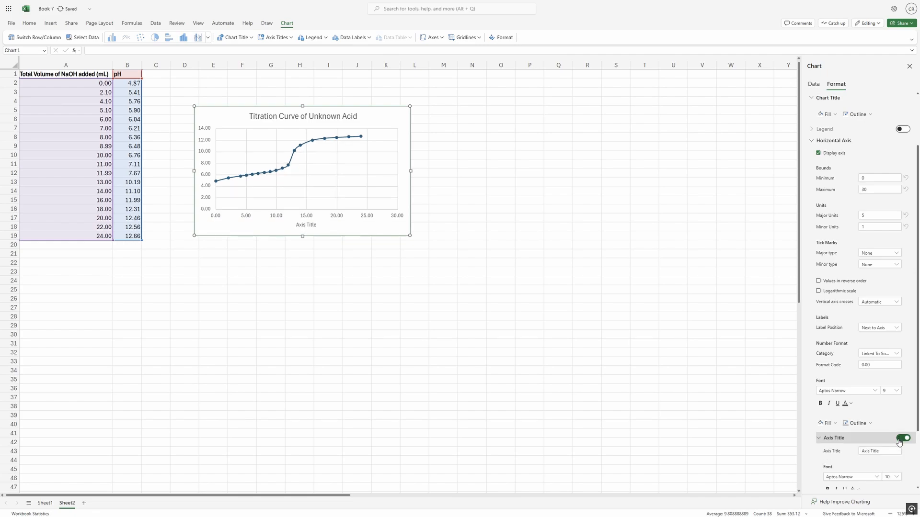
pyautogui.scroll(-3, 899, 441)
pyautogui.click(904, 449)
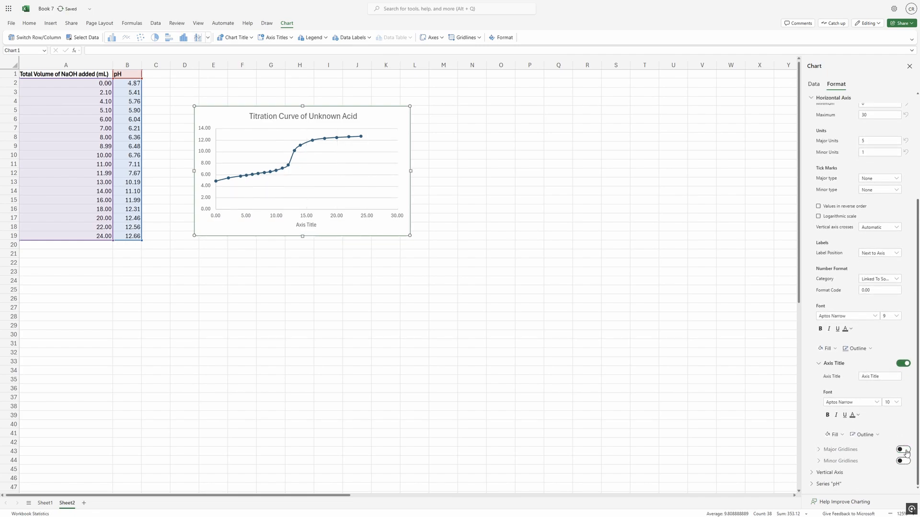
pyautogui.scroll(3, 831, 213)
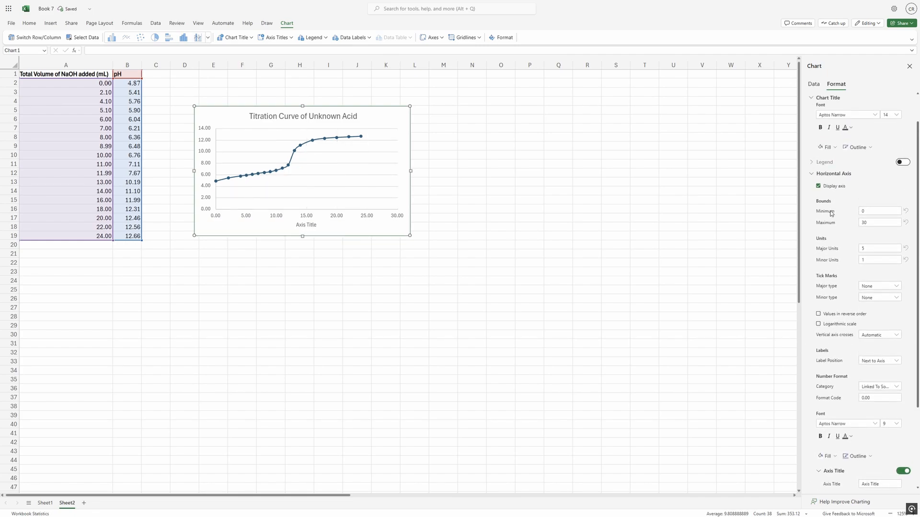
# Turn off the vertical axis's major gridlines and turn on its axis title.
pyautogui.click(833, 174)
pyautogui.click(831, 221)
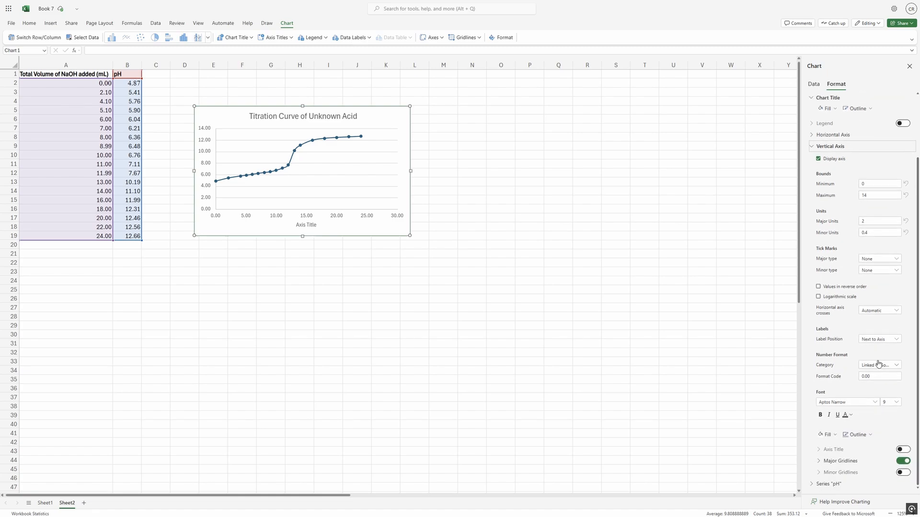
pyautogui.click(903, 461)
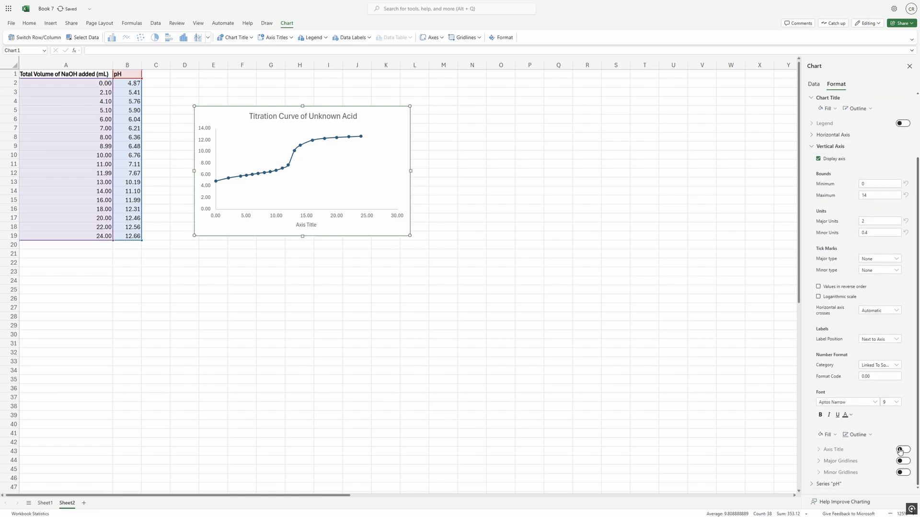
pyautogui.click(902, 449)
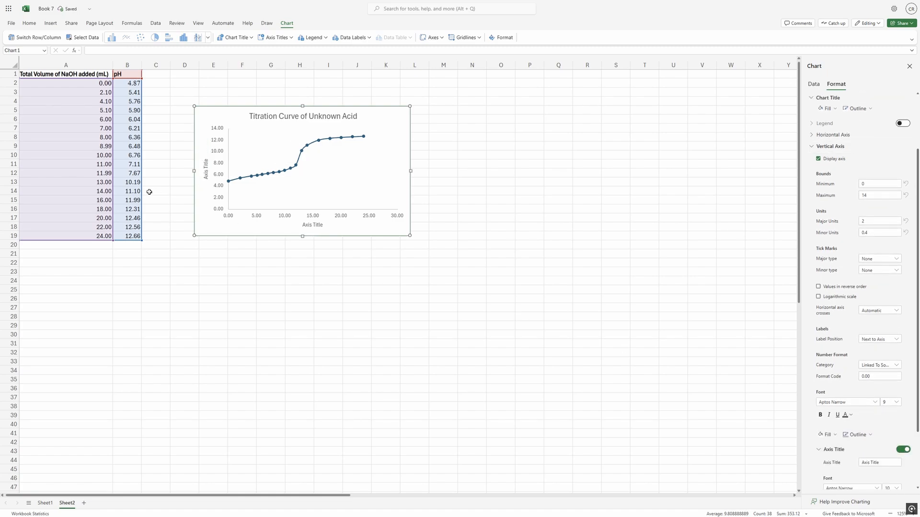
pyautogui.click(150, 111)
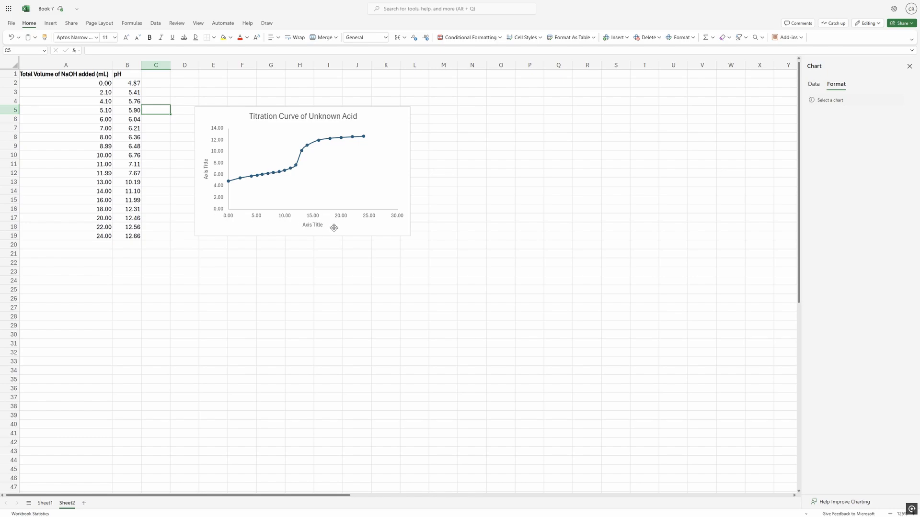
pyautogui.click(133, 83)
pyautogui.moveTo(128, 87)
pyautogui.mouseDown()
pyautogui.moveTo(127, 229)
pyautogui.moveTo(128, 82)
pyautogui.mouseUp()
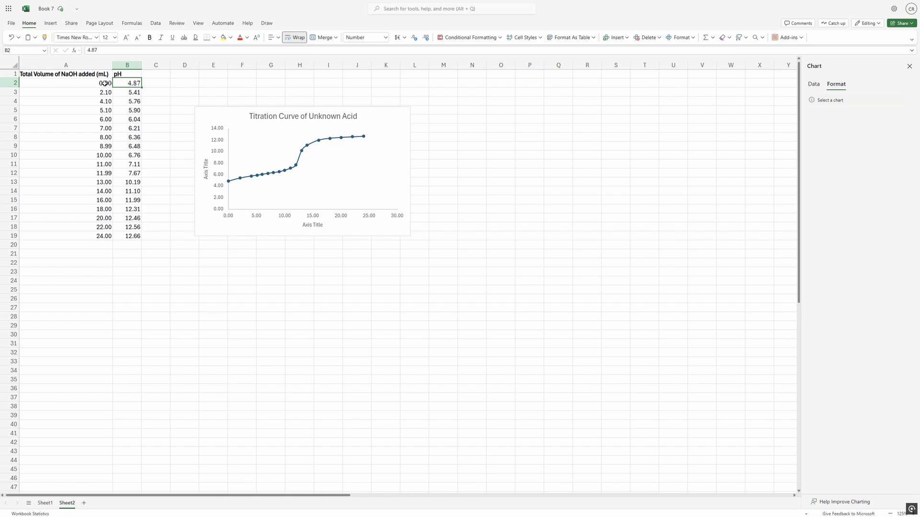
pyautogui.moveTo(105, 83); pyautogui.dragTo(103, 236)
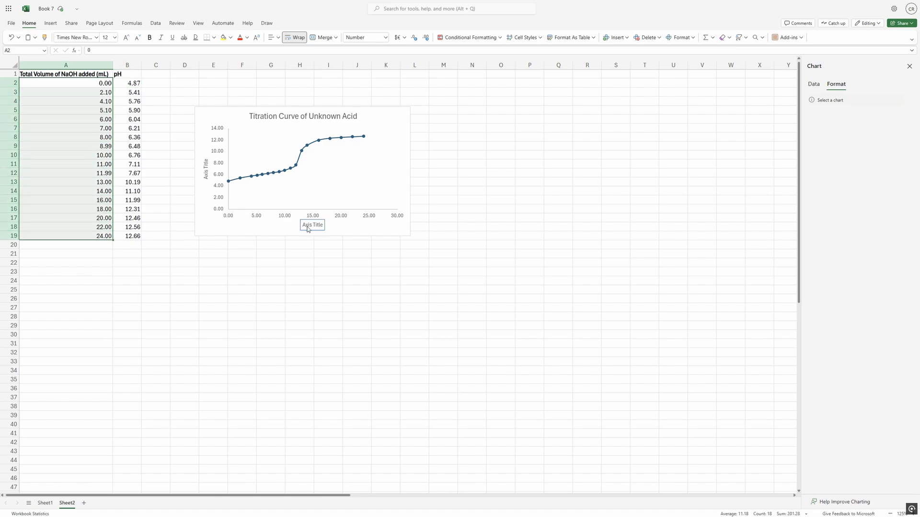
# Set the horizontal axis title to "Total Volume of NaOH added (mL)".
pyautogui.doubleClick(309, 229)
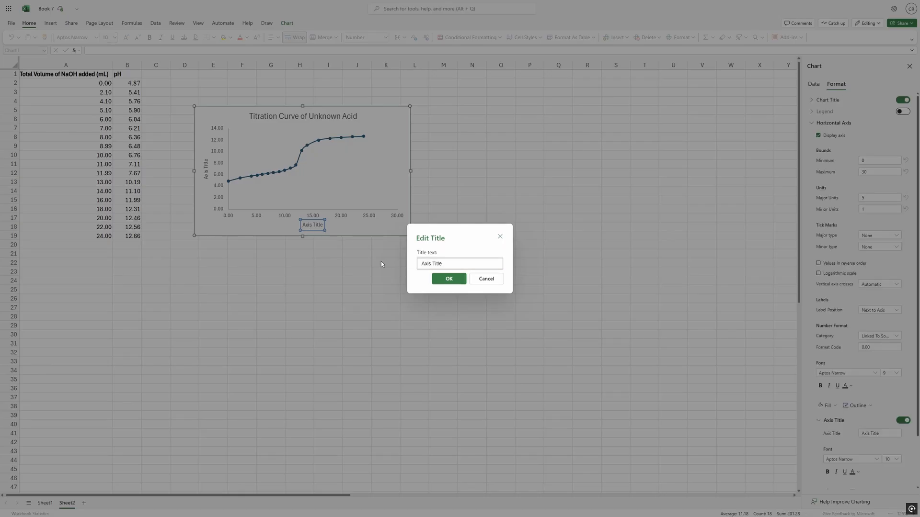
pyautogui.hotkey('ctrl', 'a')
pyautogui.write('Tota')
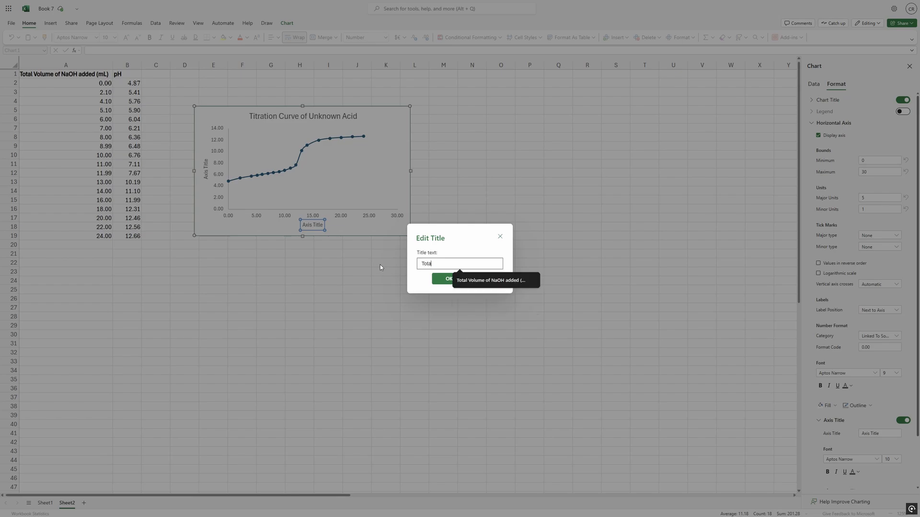
pyautogui.write('l')
pyautogui.click(469, 282)
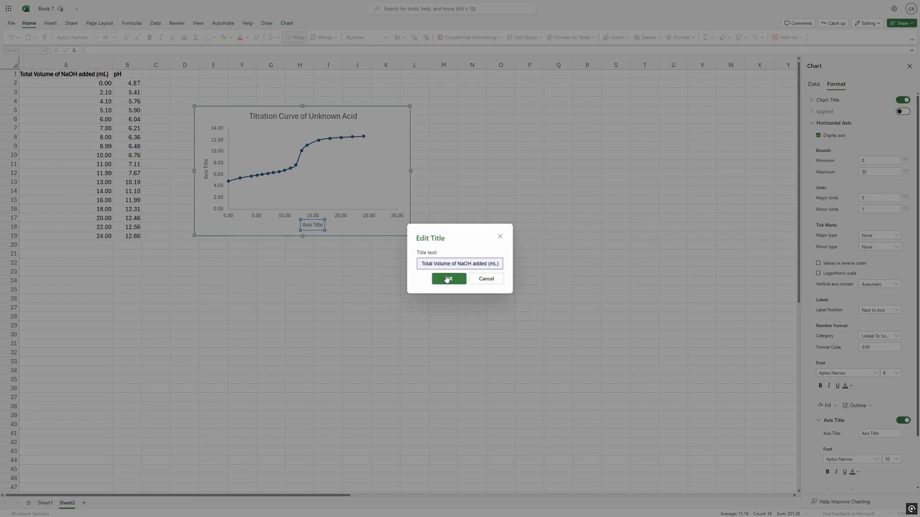
pyautogui.click(448, 278)
# Set the vertical axis title to "pH".
pyautogui.doubleClick(207, 169)
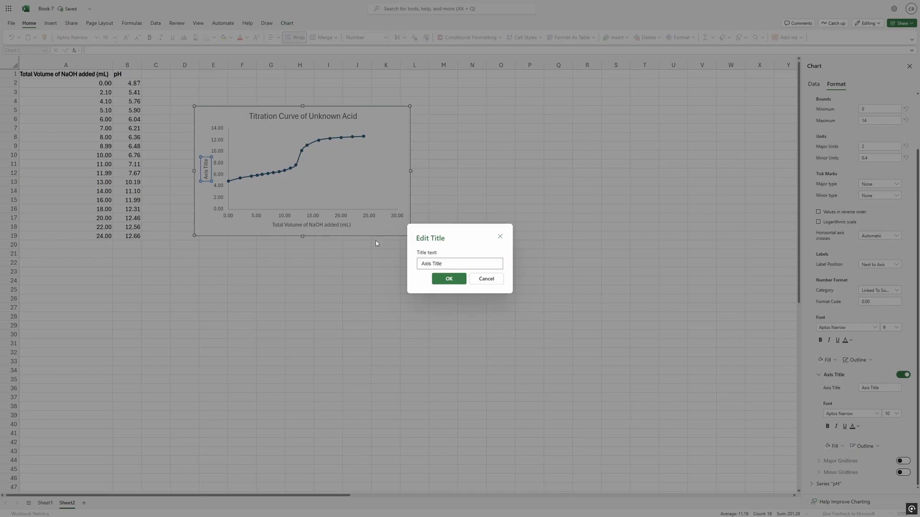
pyautogui.hotkey('ctrl', 'a')
pyautogui.write('pH')
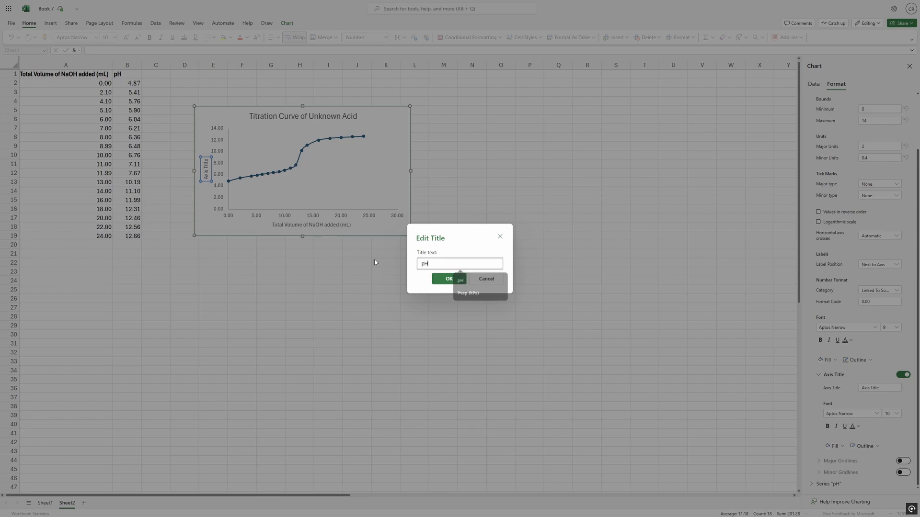
pyautogui.click(448, 279)
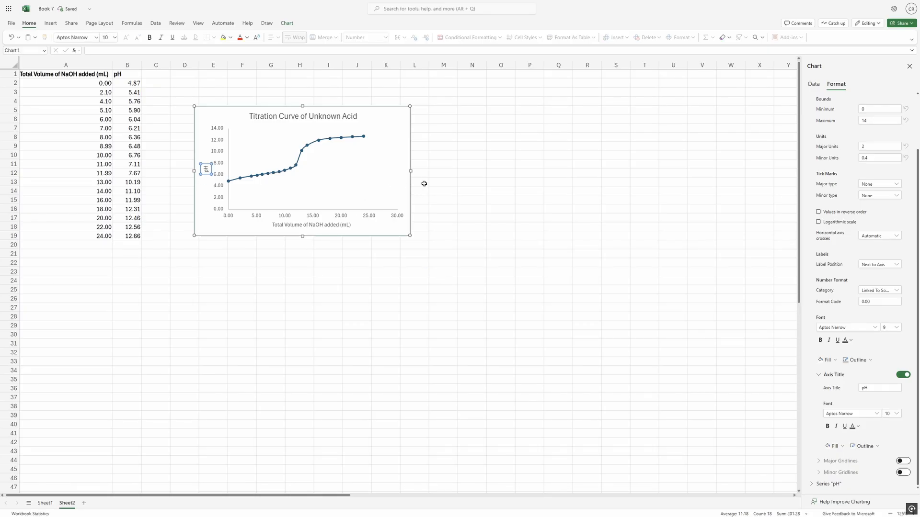
pyautogui.click(230, 132)
pyautogui.click(233, 118)
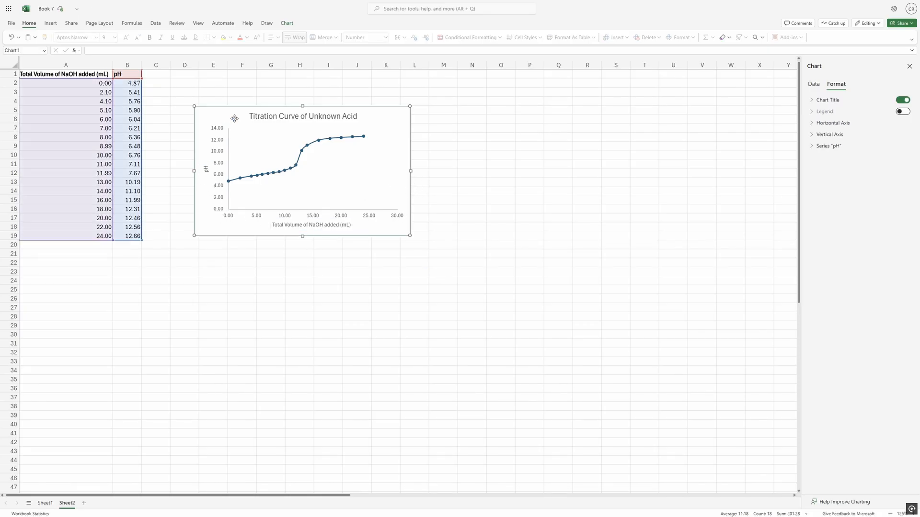
# Set the maximum bound of the chart's horizontal axis to 25.
pyautogui.click(230, 154)
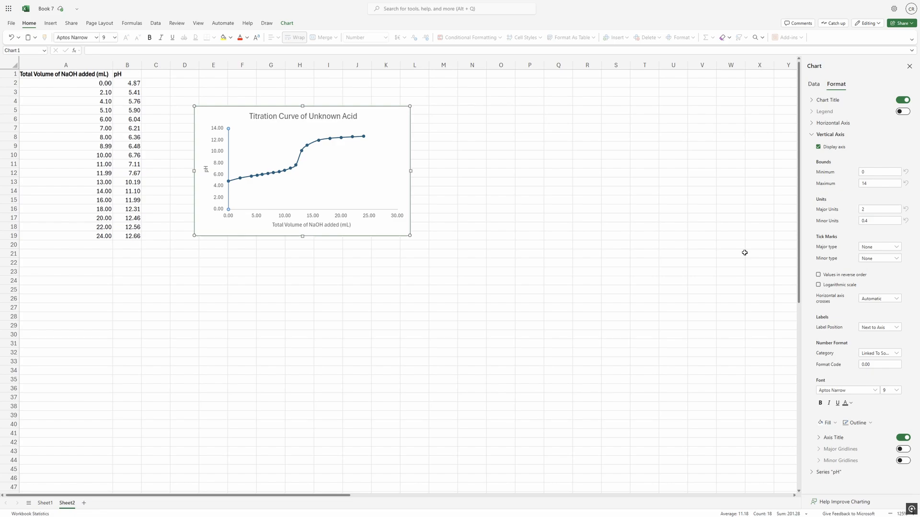
pyautogui.click(830, 134)
pyautogui.click(832, 123)
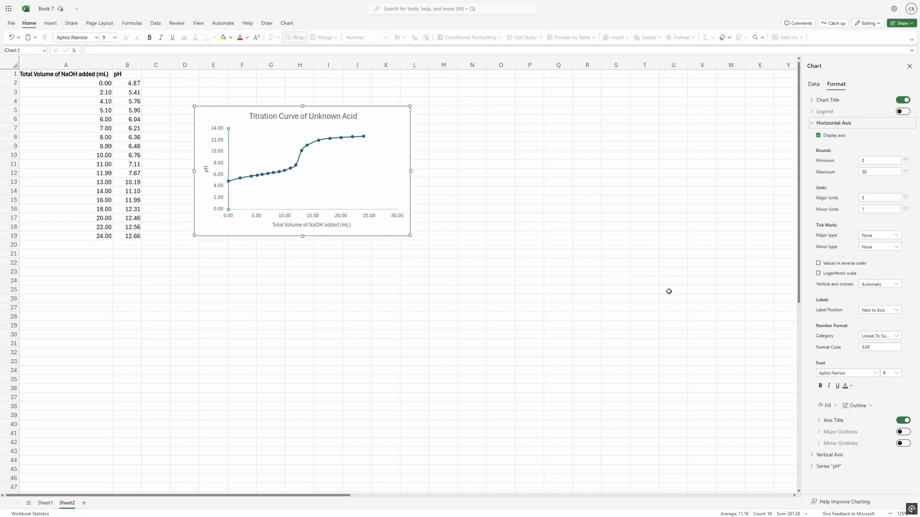
pyautogui.click(882, 172)
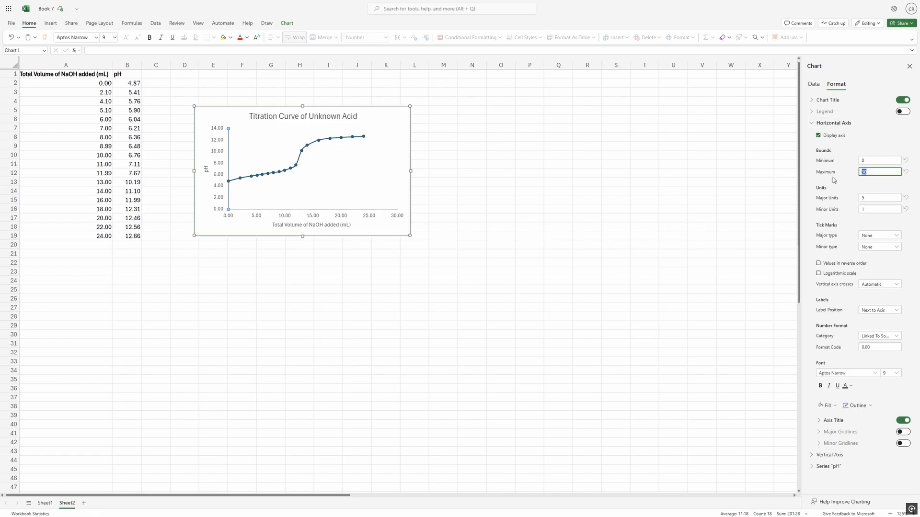
pyautogui.write('25')
pyautogui.click(893, 139)
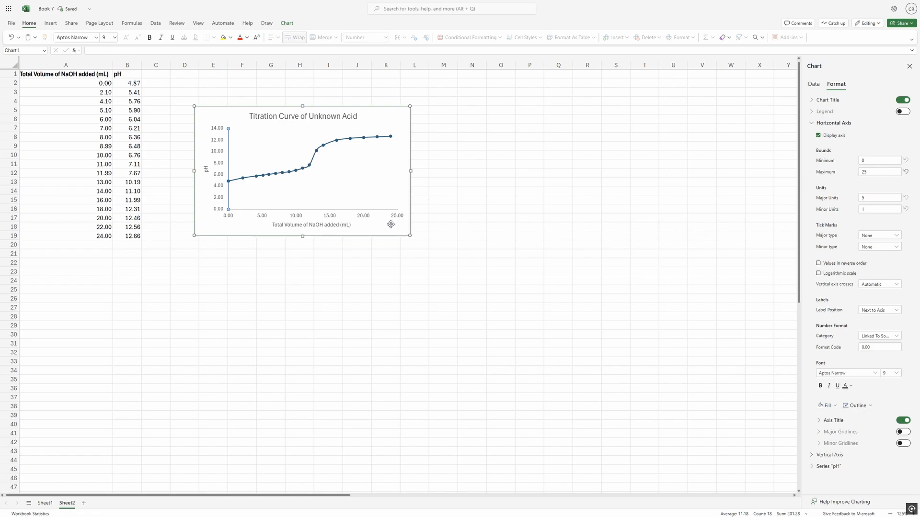
pyautogui.click(438, 262)
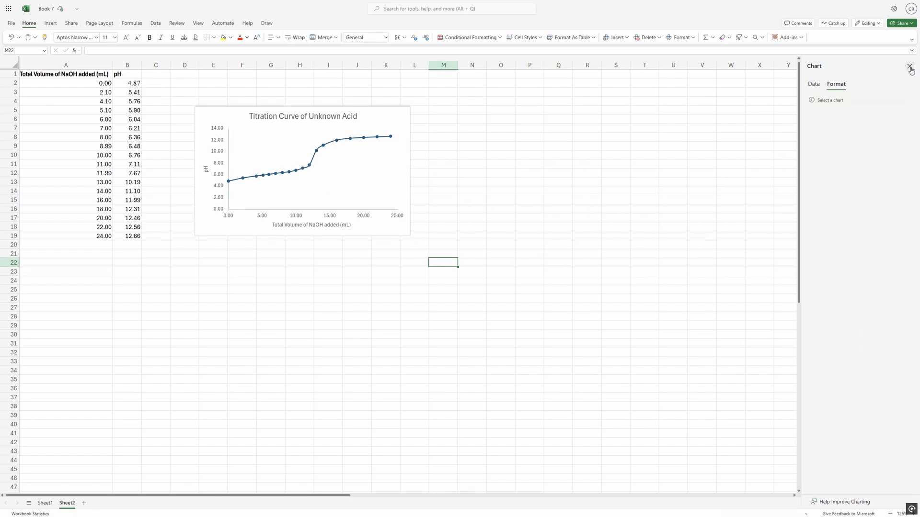
# Move the chart away from the data table to free the adjacent columns, and select cell C1.
pyautogui.click(909, 66)
pyautogui.click(150, 75)
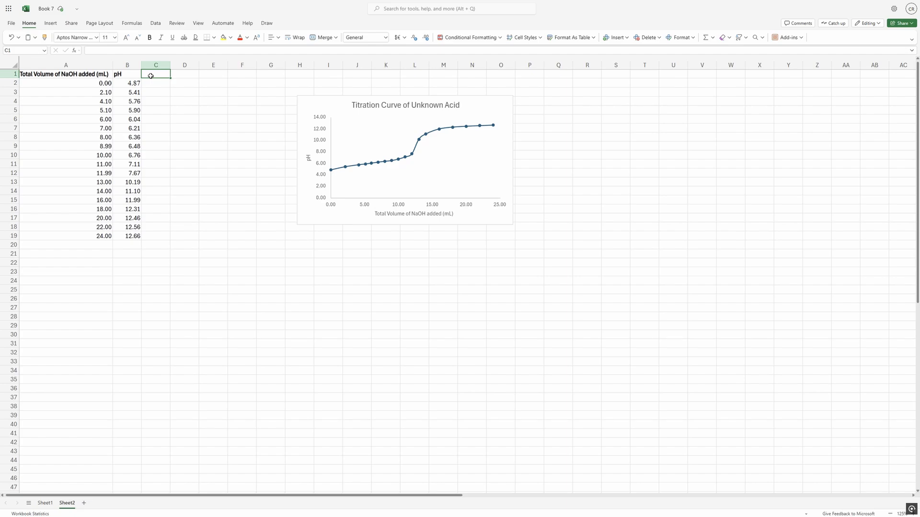
pyautogui.press('Right')
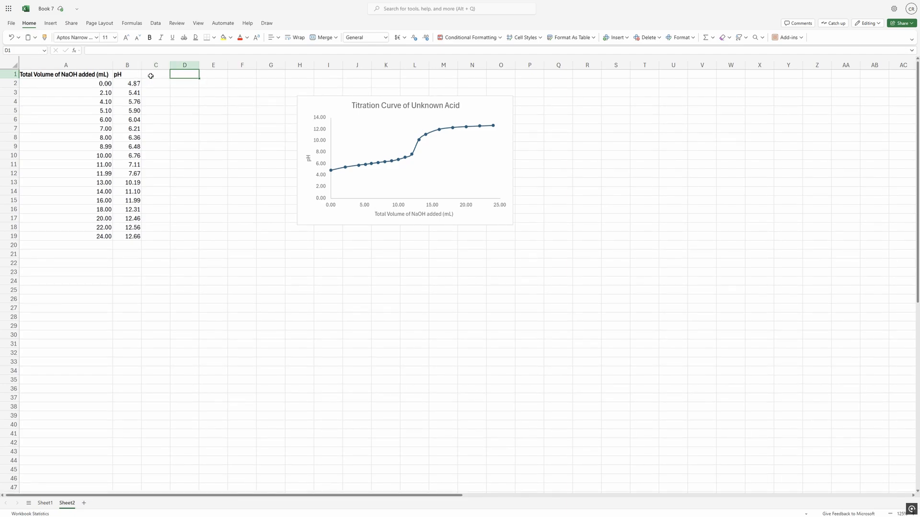
pyautogui.click(150, 75)
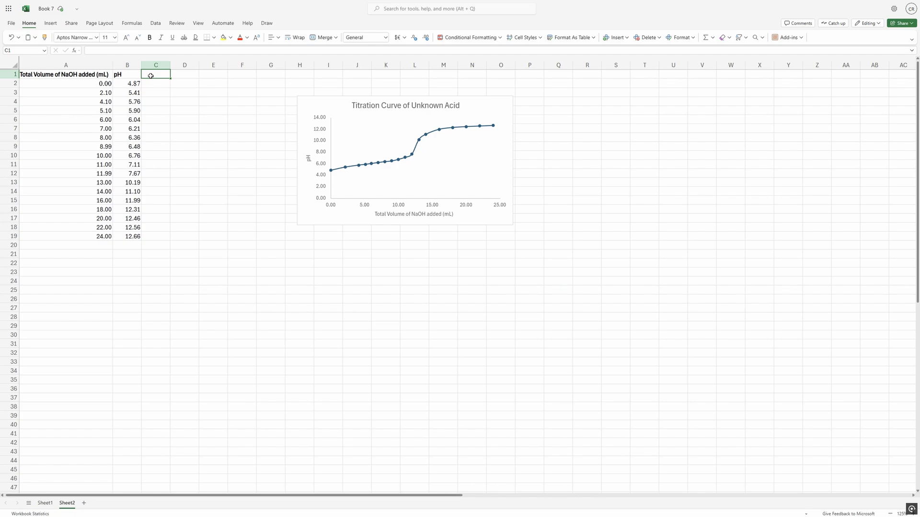
# Enter the header "dpH/dV (1/mL)" in cell C1, fit the column to it and make it bold.
pyautogui.write('dpH/d')
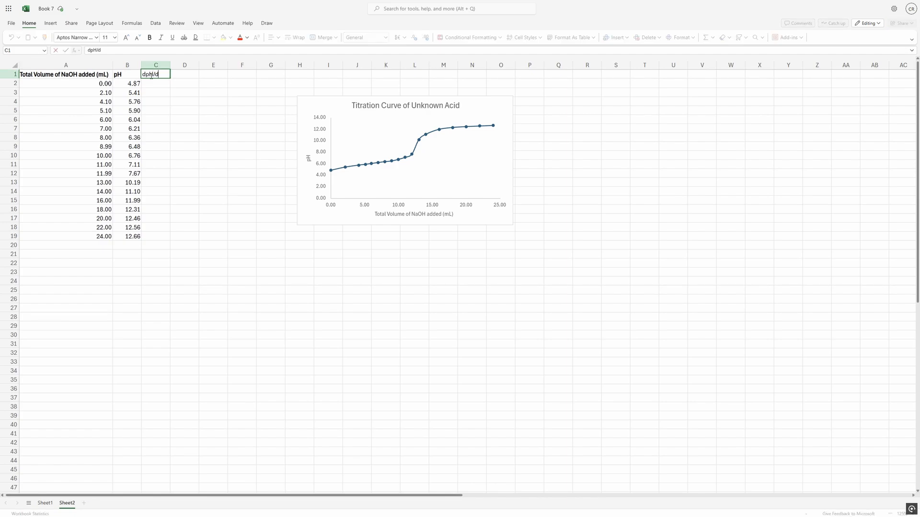
pyautogui.write('v')
pyautogui.hotkey('ctrl', 'Return')
pyautogui.write('(1/mL)')
pyautogui.press('Return')
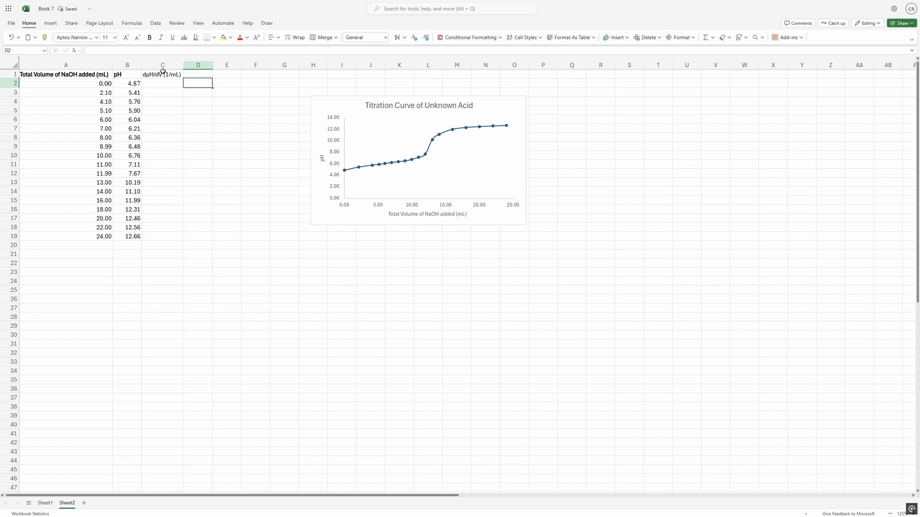
pyautogui.click(169, 73)
pyautogui.click(198, 119)
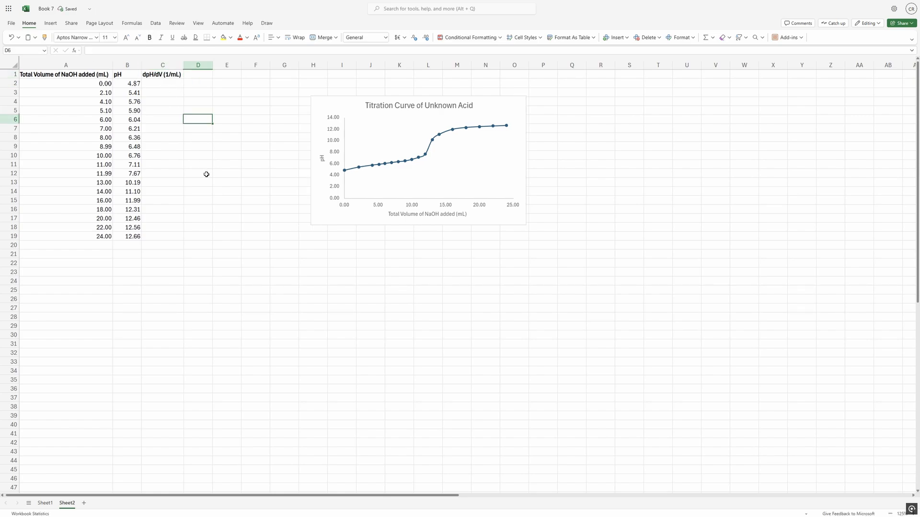
# Enter the first-derivative formula =(B3-B2)/(A3-A2) in cell C2, dividing the pH change by the volume change.
pyautogui.click(165, 84)
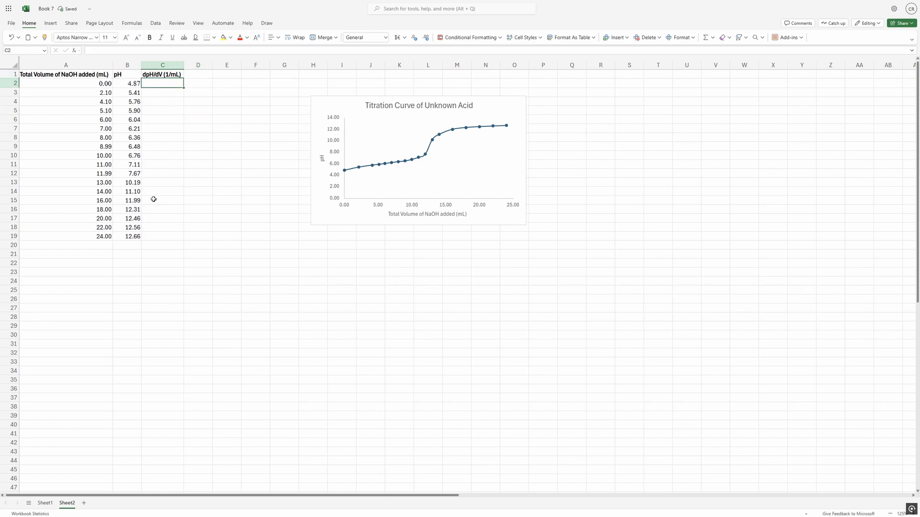
pyautogui.write('=(')
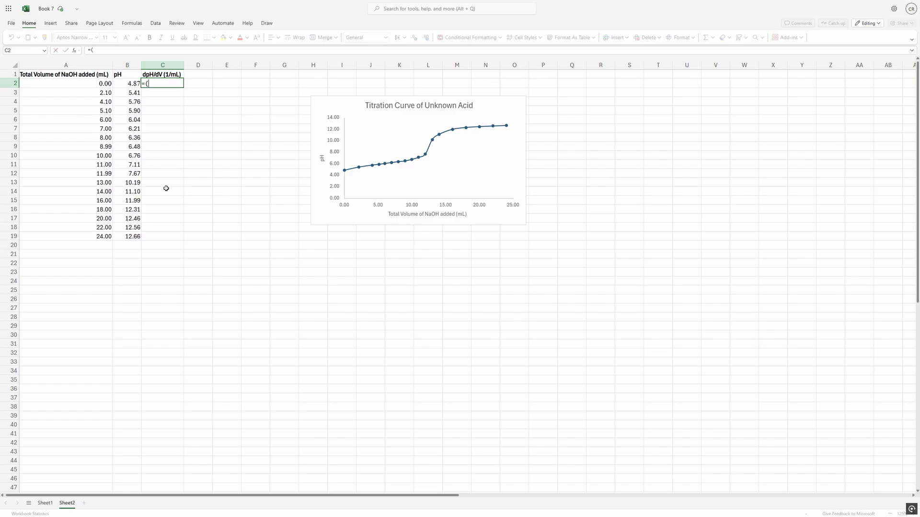
pyautogui.click(135, 93)
pyautogui.write('-')
pyautogui.click(137, 83)
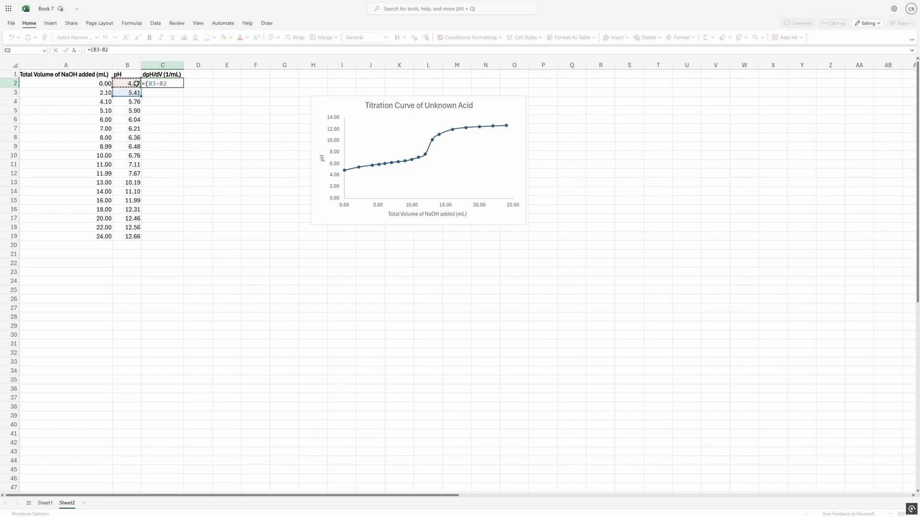
pyautogui.write(')/')
pyautogui.write('*C2')
pyautogui.press('BackSpace')
pyautogui.press('BackSpace')
pyautogui.press('BackSpace')
pyautogui.write('(')
pyautogui.click(104, 92)
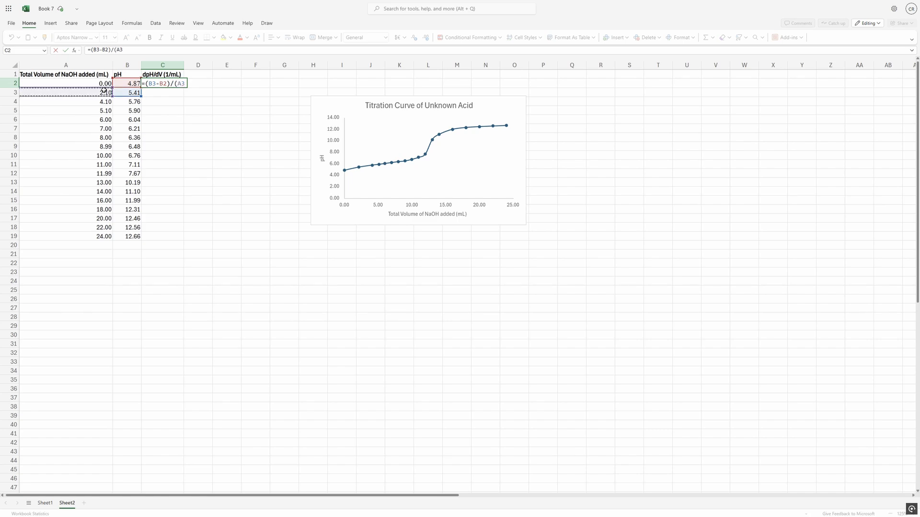
pyautogui.write('-')
pyautogui.click(87, 82)
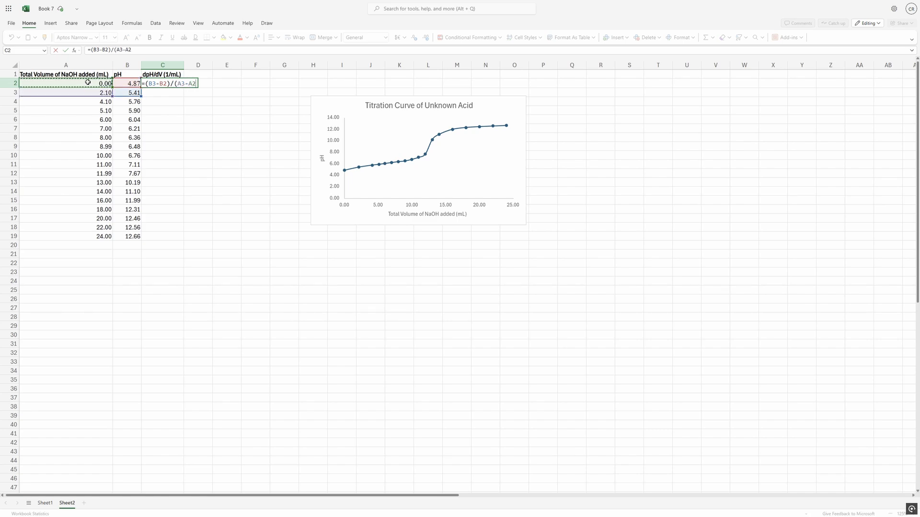
pyautogui.write(')')
pyautogui.moveTo(136, 51); pyautogui.dragTo(86, 58)
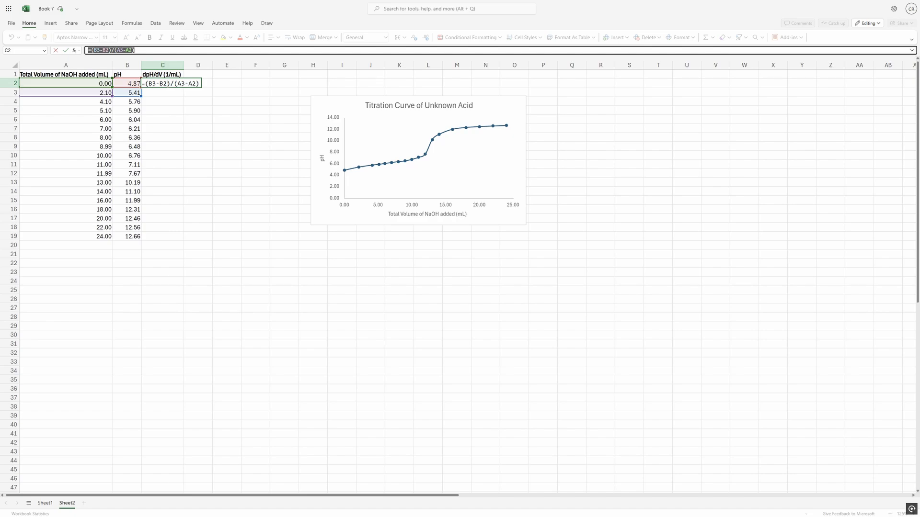
pyautogui.hotkey('ctrl', 'Return')
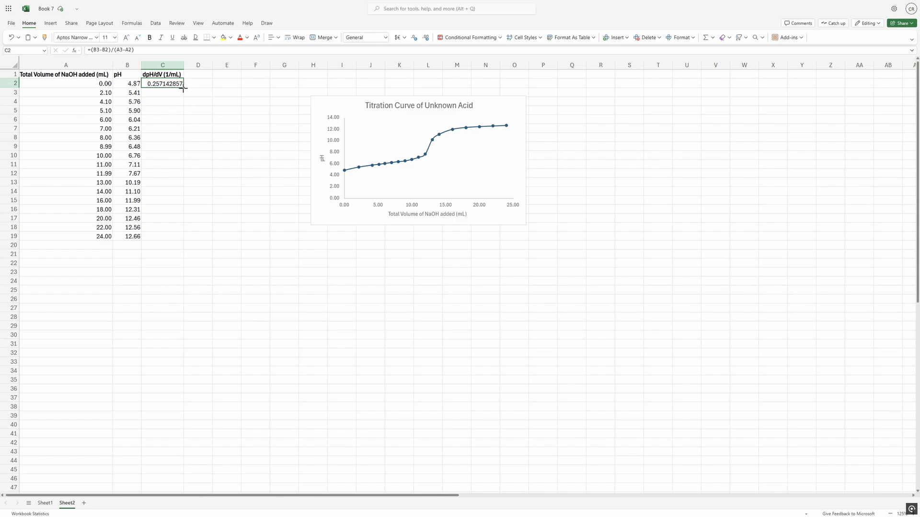
# Fill the derivative formula down through C19 and show C2:C19 with three decimal places.
pyautogui.moveTo(183, 88); pyautogui.dragTo(171, 236)
pyautogui.click(211, 120)
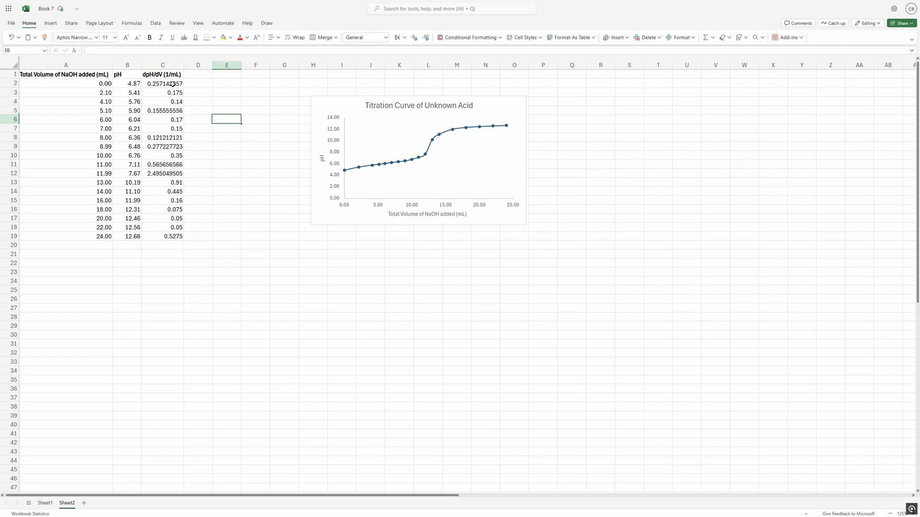
pyautogui.moveTo(173, 85); pyautogui.dragTo(175, 237)
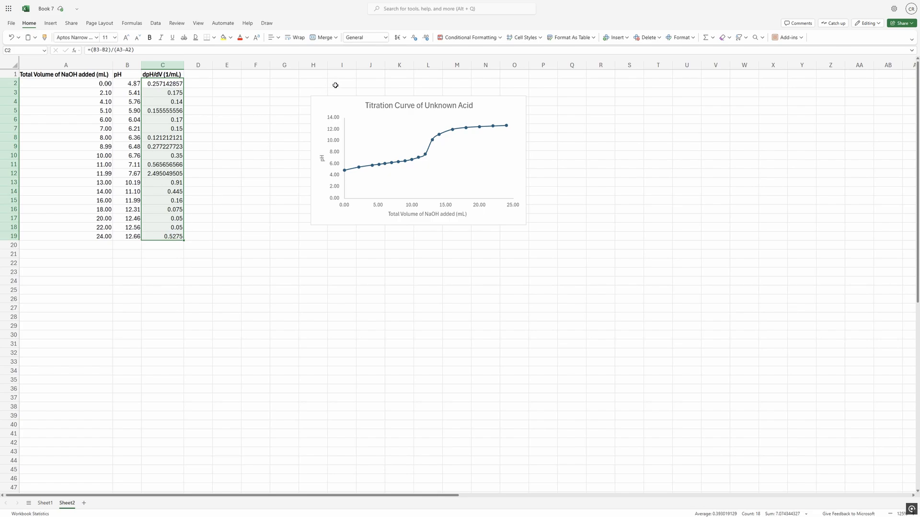
pyautogui.click(413, 39)
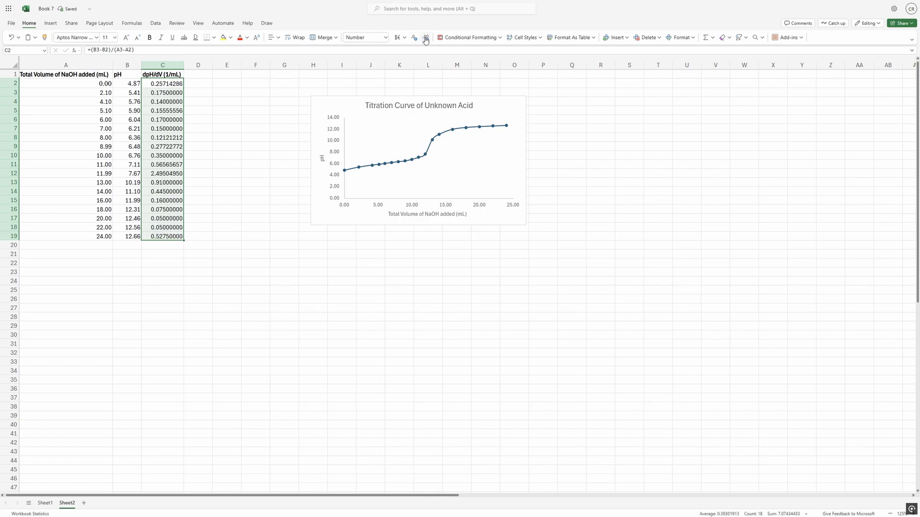
pyautogui.click(414, 38)
pyautogui.click(414, 38)
pyautogui.click(414, 39)
pyautogui.click(415, 39)
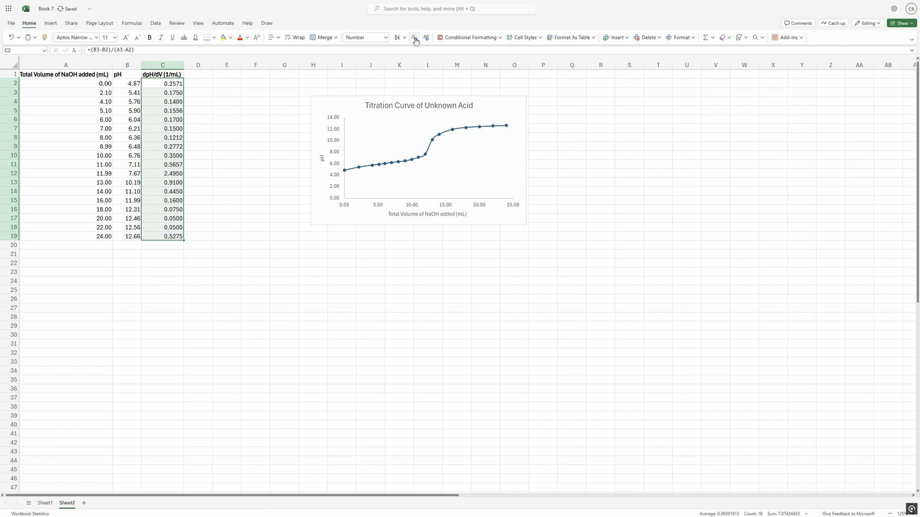
pyautogui.click(415, 39)
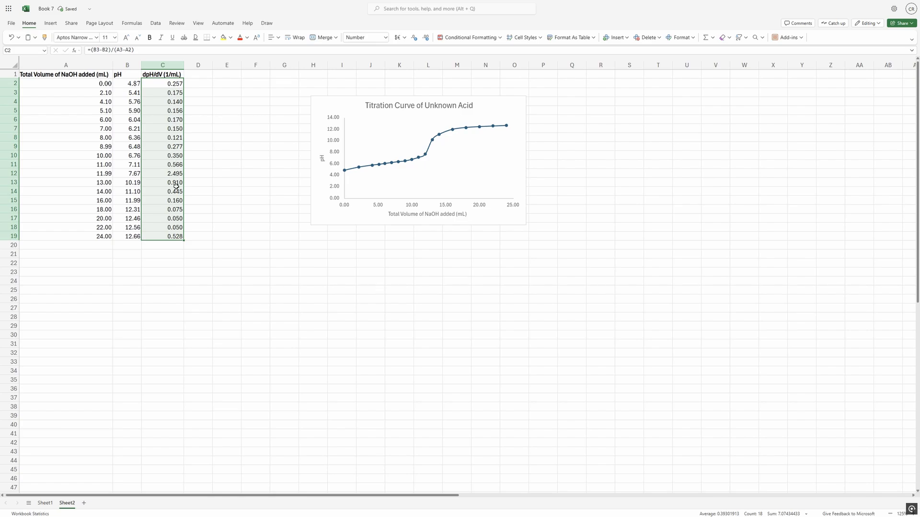
pyautogui.click(200, 252)
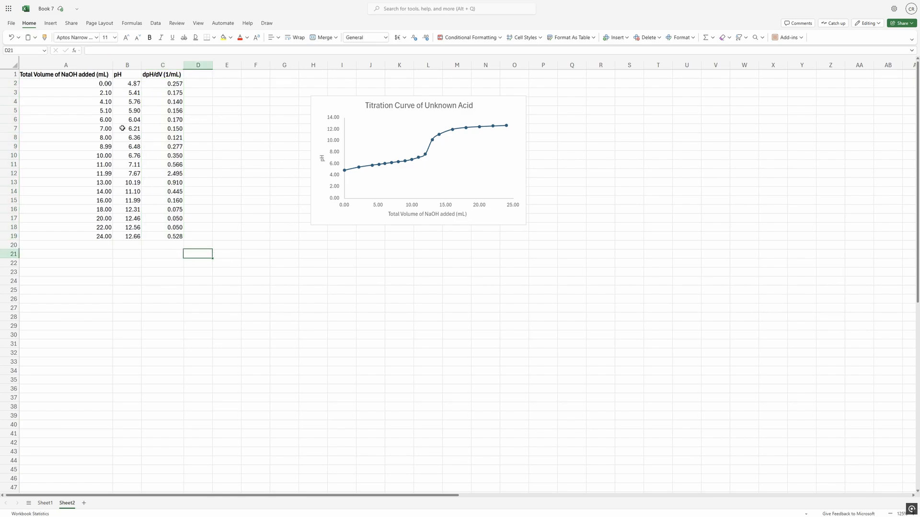
pyautogui.moveTo(338, 113); pyautogui.dragTo(256, 106)
pyautogui.press('Delete')
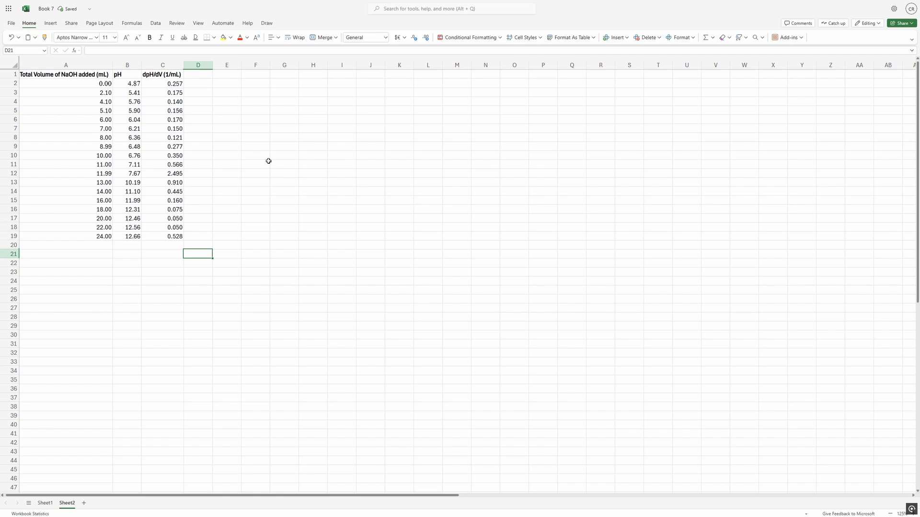
pyautogui.click(251, 173)
pyautogui.hotkey('ctrl', 'z')
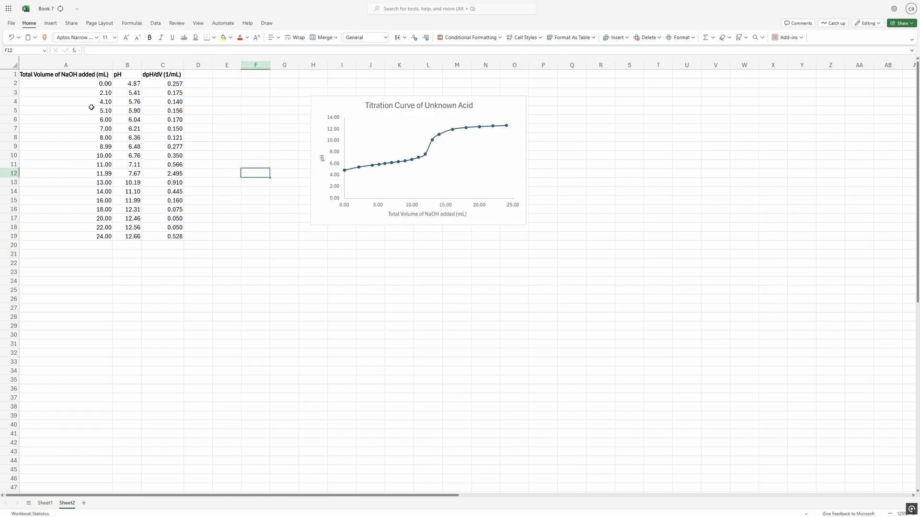
# Move the titration curve chart closer to the data table and slightly upward.
pyautogui.moveTo(316, 138); pyautogui.dragTo(255, 127)
pyautogui.click(218, 129)
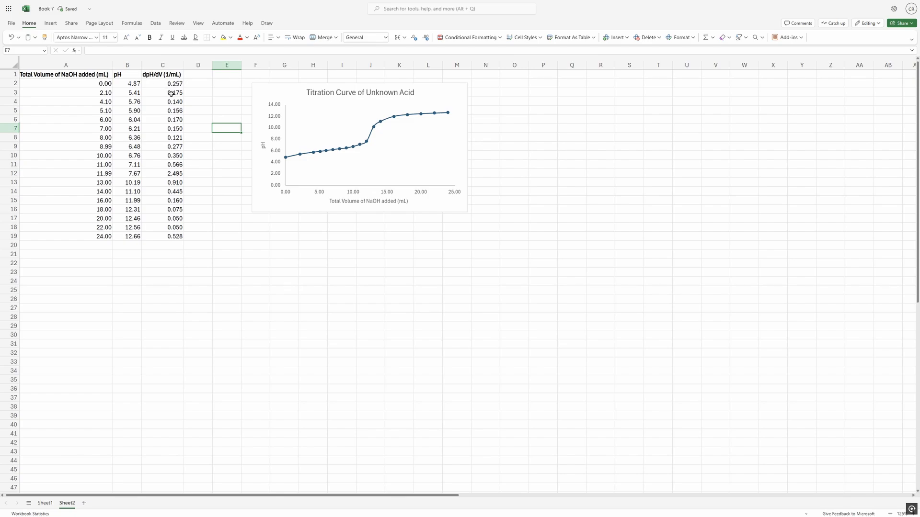
pyautogui.moveTo(119, 74); pyautogui.dragTo(127, 245)
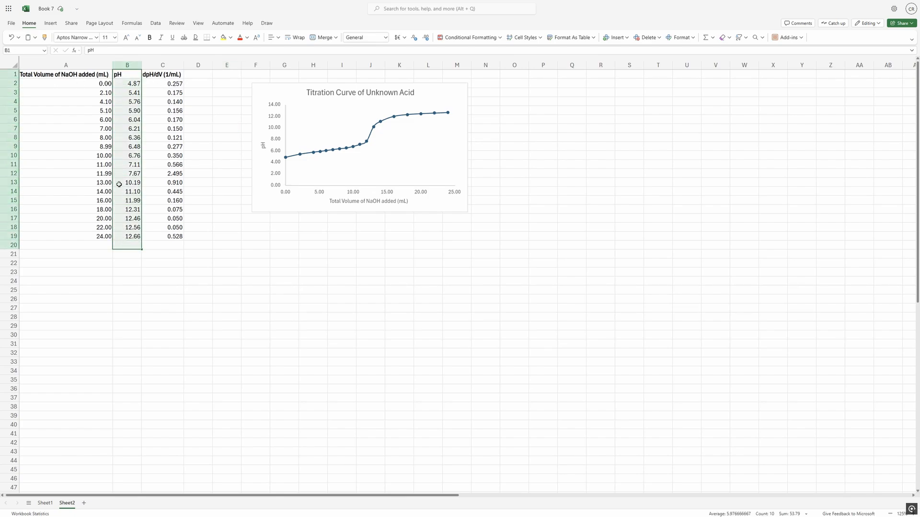
pyautogui.moveTo(84, 76); pyautogui.dragTo(95, 237)
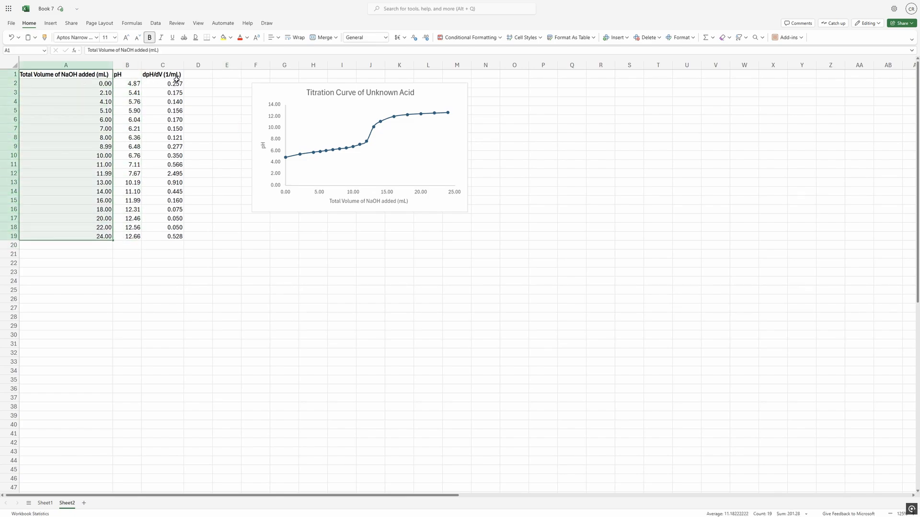
pyautogui.moveTo(175, 79); pyautogui.dragTo(174, 237)
# Insert a Scatter with Smooth Lines and Markers chart of dpH/dV against NaOH volume (columns A and C), placed below the titration curve.
pyautogui.click(71, 74)
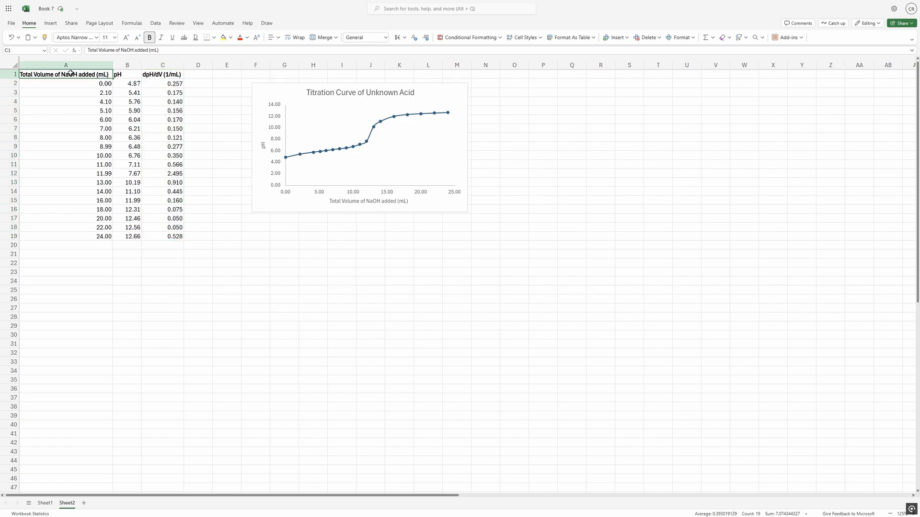
pyautogui.moveTo(71, 75); pyautogui.dragTo(174, 237)
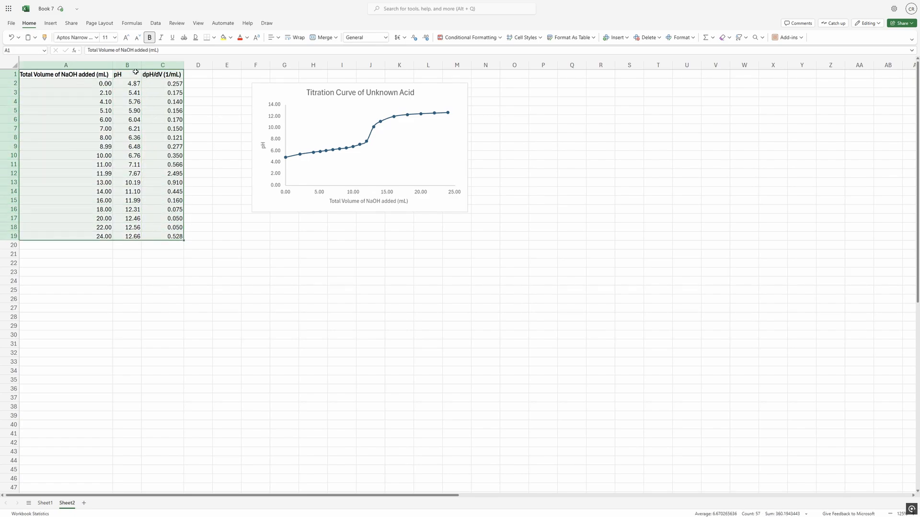
pyautogui.moveTo(127, 75); pyautogui.dragTo(126, 237)
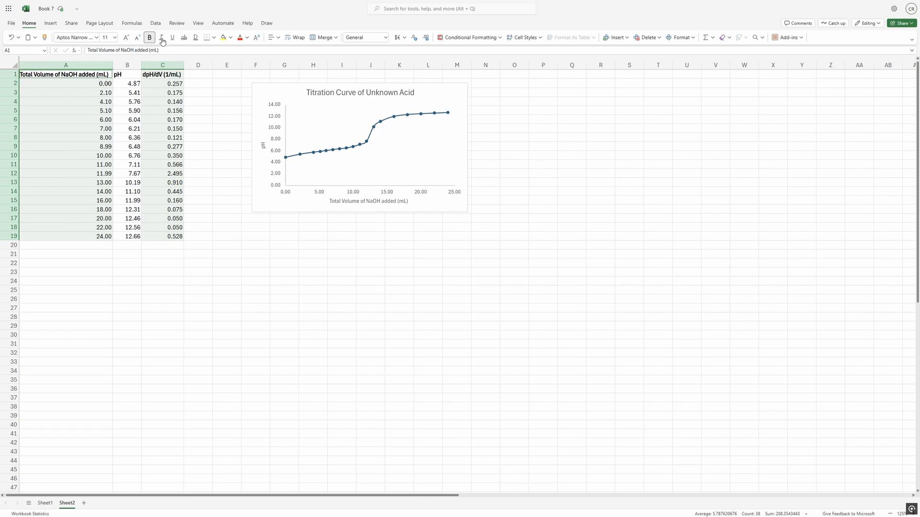
pyautogui.click(51, 24)
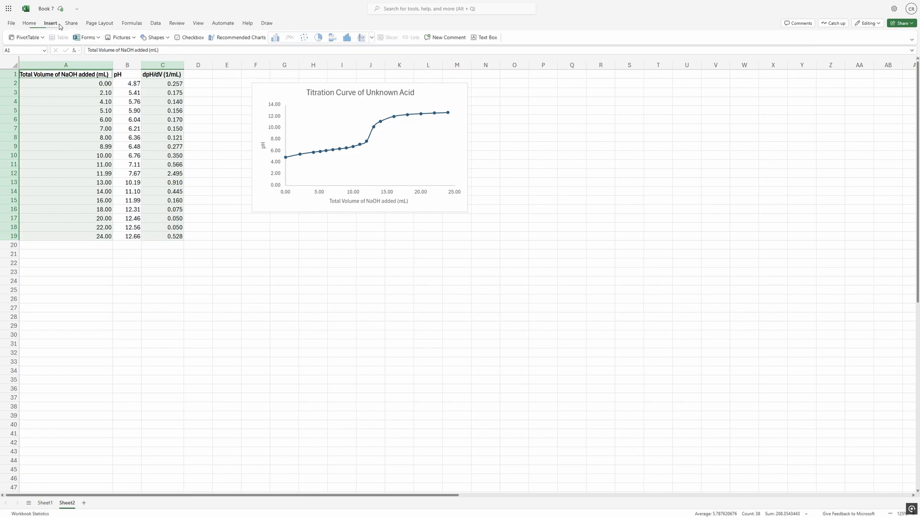
pyautogui.click(372, 37)
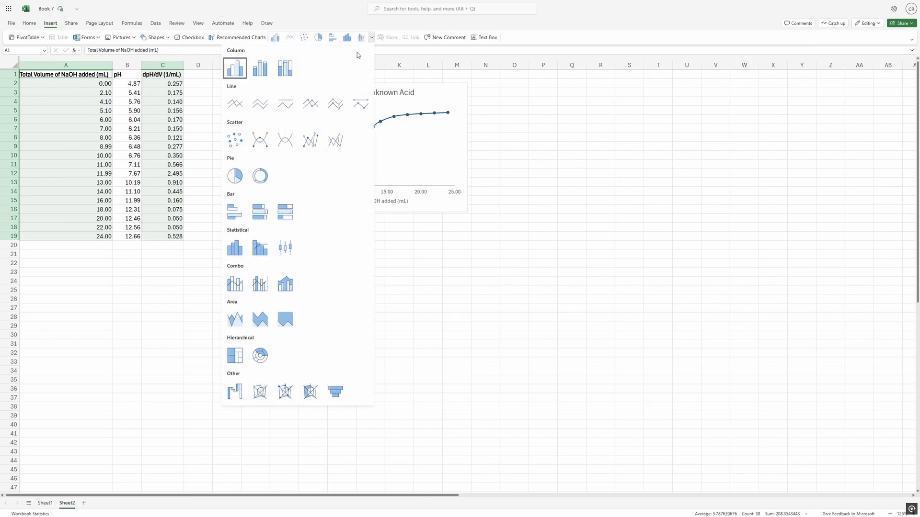
pyautogui.click(263, 145)
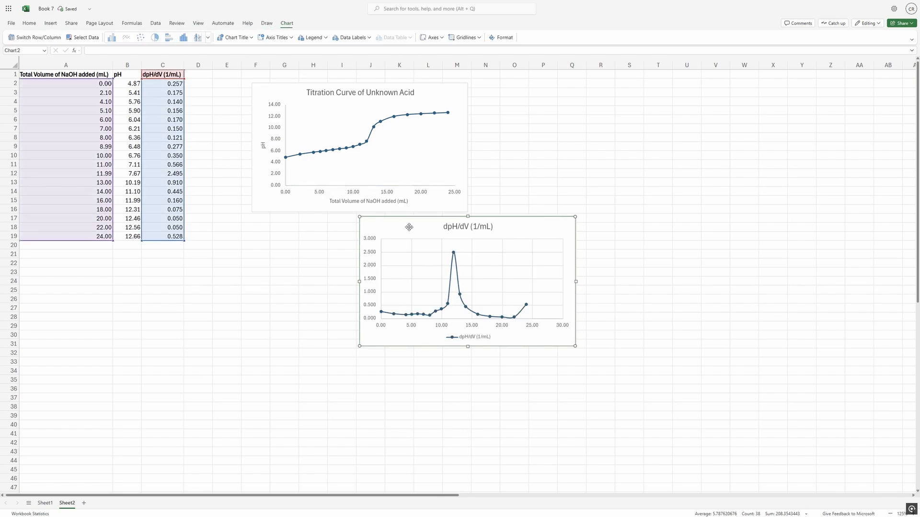
pyautogui.moveTo(409, 227); pyautogui.dragTo(311, 230)
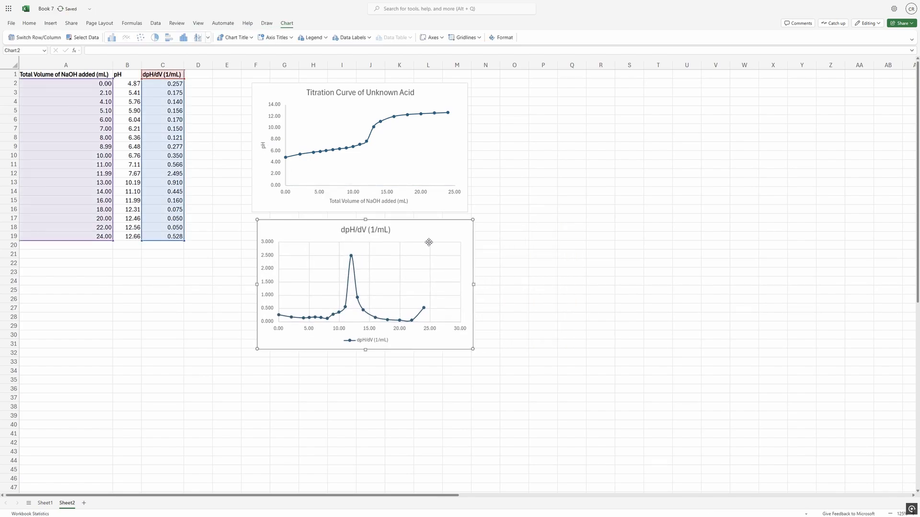
# Turn off the legend of the dpH/dV chart.
pyautogui.moveTo(351, 259)
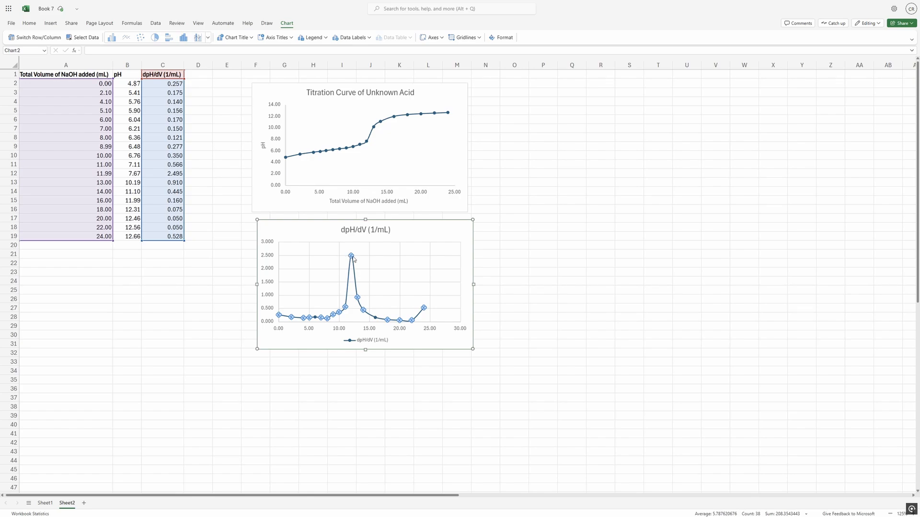
pyautogui.doubleClick(433, 233)
pyautogui.click(902, 112)
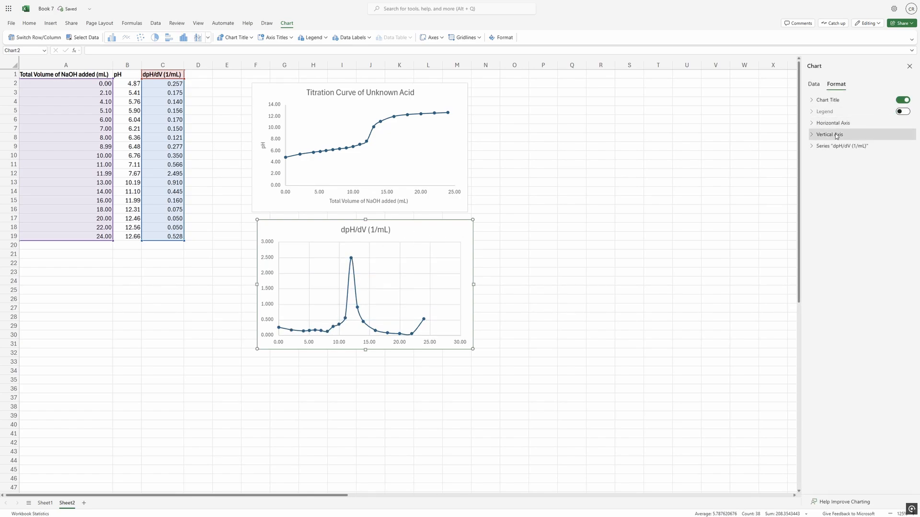
# Add a horizontal axis title to the dpH/dV chart and turn off that axis's major gridlines.
pyautogui.click(852, 123)
pyautogui.click(903, 421)
pyautogui.scroll(-2, 901, 423)
pyautogui.click(901, 449)
# Add a vertical axis title to the dpH/dV chart and turn off that axis's major gridlines.
pyautogui.click(843, 472)
pyautogui.scroll(-6, 883, 382)
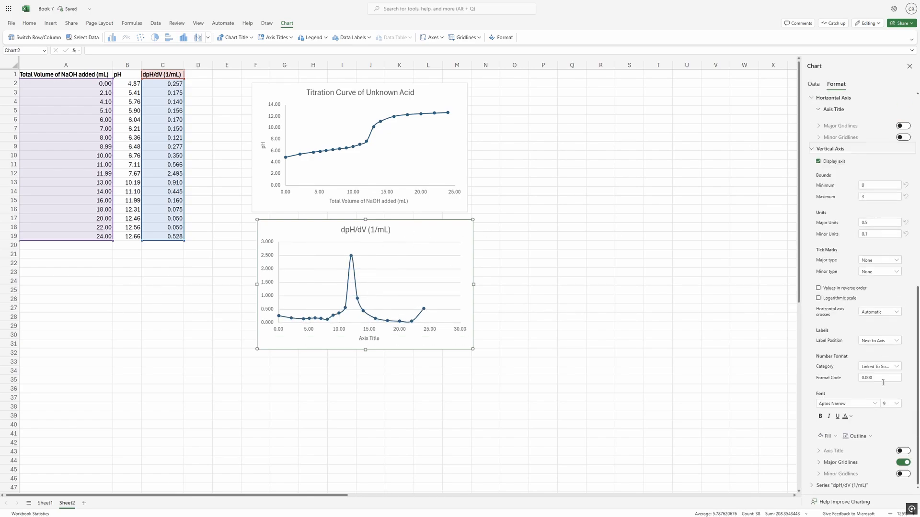
pyautogui.click(903, 451)
pyautogui.scroll(-2, 902, 452)
pyautogui.click(902, 462)
# Align the dpH/dV chart under the titration curve and title it "First Derivative Curve of Titration Curve of Unknown Acid".
pyautogui.moveTo(378, 258); pyautogui.dragTo(372, 255)
pyautogui.doubleClick(360, 226)
pyautogui.moveTo(454, 263); pyautogui.dragTo(392, 269)
pyautogui.write('Fir')
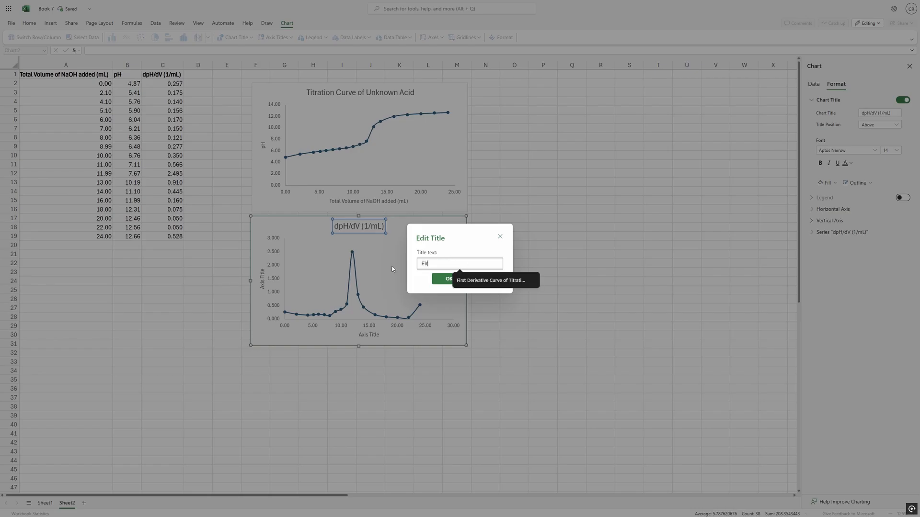
pyautogui.click(467, 281)
pyautogui.click(456, 279)
pyautogui.click(448, 235)
# Set the derivative chart's horizontal axis title to "Total Volume of NaOH added (mL)".
pyautogui.doubleClick(368, 335)
pyautogui.moveTo(447, 262); pyautogui.dragTo(401, 267)
pyautogui.write('Total')
pyautogui.click(467, 280)
pyautogui.click(450, 279)
# Set the derivative chart's vertical axis title to "dpH/dV (1/mL)" and shift it slightly away from the axis labels.
pyautogui.doubleClick(262, 284)
pyautogui.write('dpH/dV (1/mL')
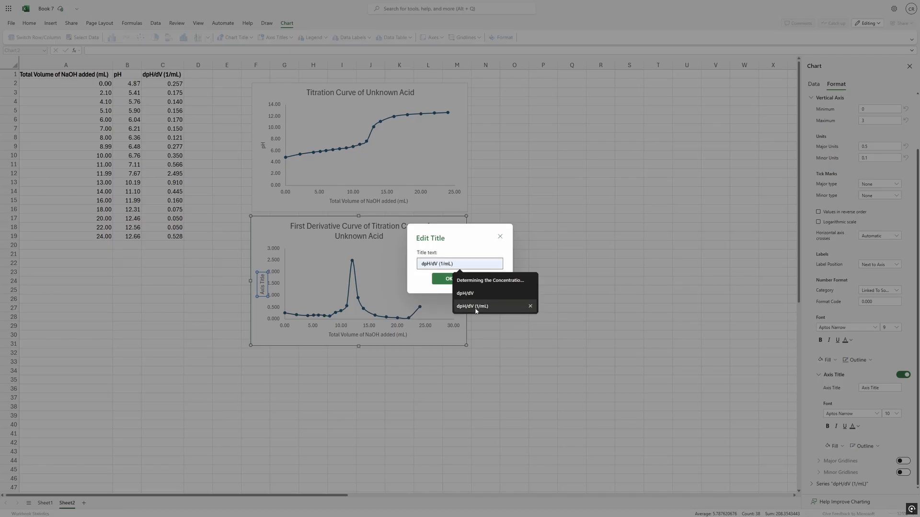
pyautogui.click(475, 307)
pyautogui.click(449, 279)
pyautogui.click(287, 252)
pyautogui.click(256, 281)
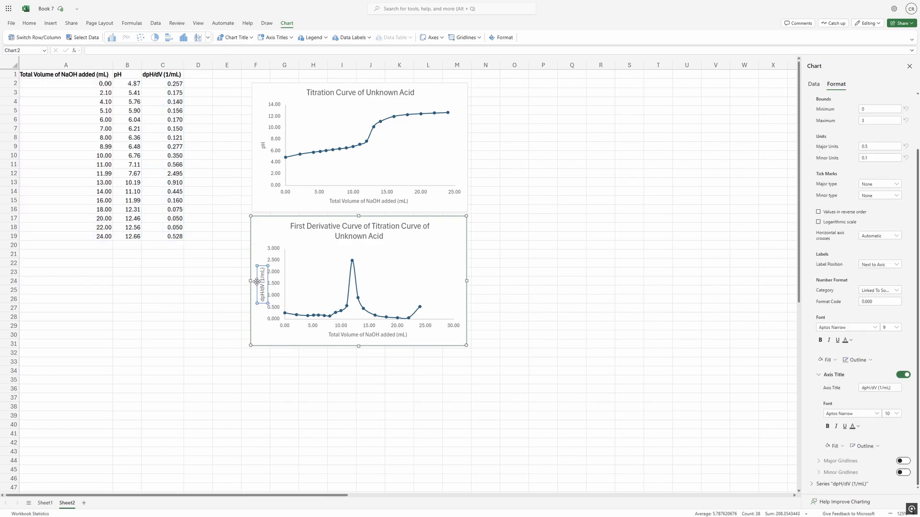
pyautogui.moveTo(257, 282); pyautogui.dragTo(254, 282)
pyautogui.click(231, 281)
# Set the derivative chart's vertical axis maximum to 2.5 and its horizontal axis maximum to 25.
pyautogui.click(400, 290)
pyautogui.click(835, 136)
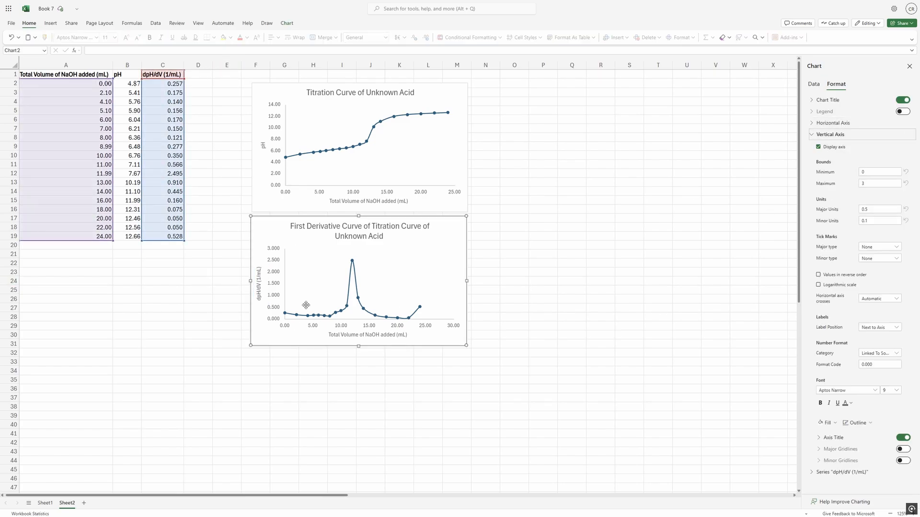
pyautogui.scroll(-1, 199, 193)
pyautogui.moveTo(869, 184); pyautogui.dragTo(842, 193)
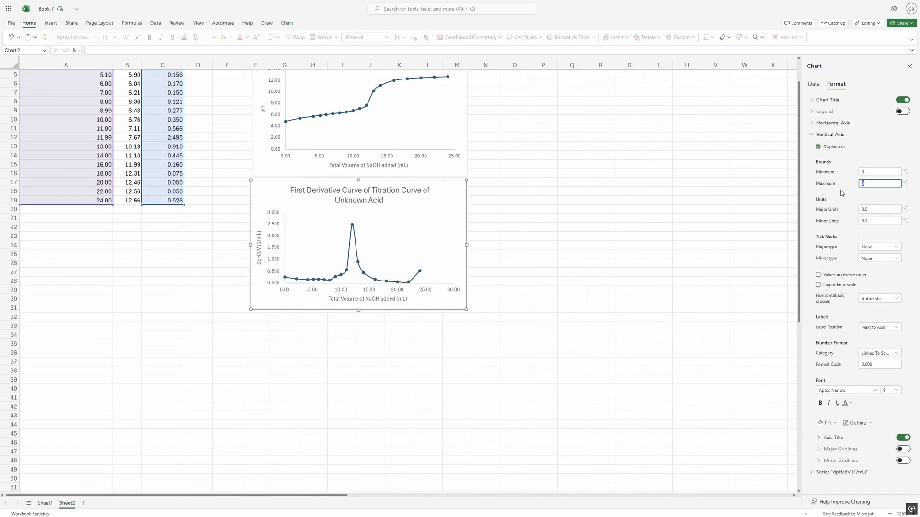
pyautogui.write('2.5')
pyautogui.click(833, 122)
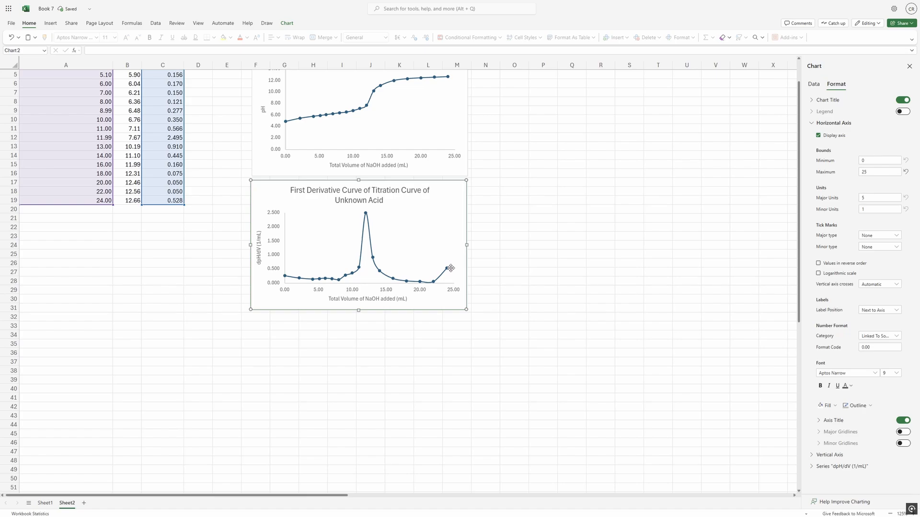
# Change the line colour of the dpH/dV series in the derivative chart to orange.
pyautogui.click(450, 268)
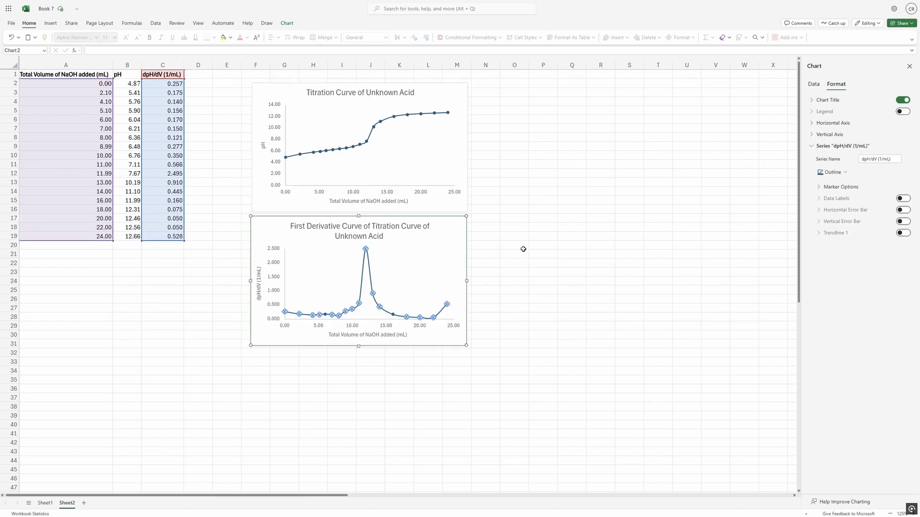
pyautogui.click(832, 172)
pyautogui.click(867, 214)
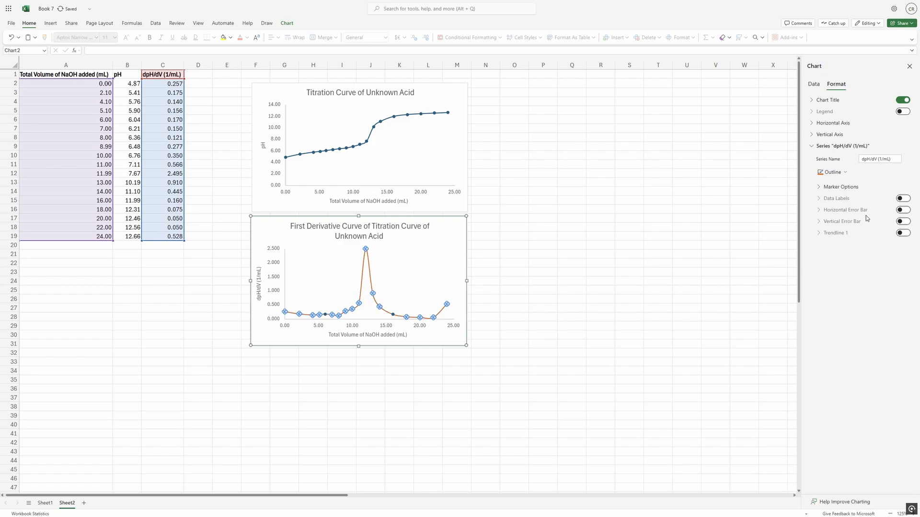
pyautogui.click(401, 287)
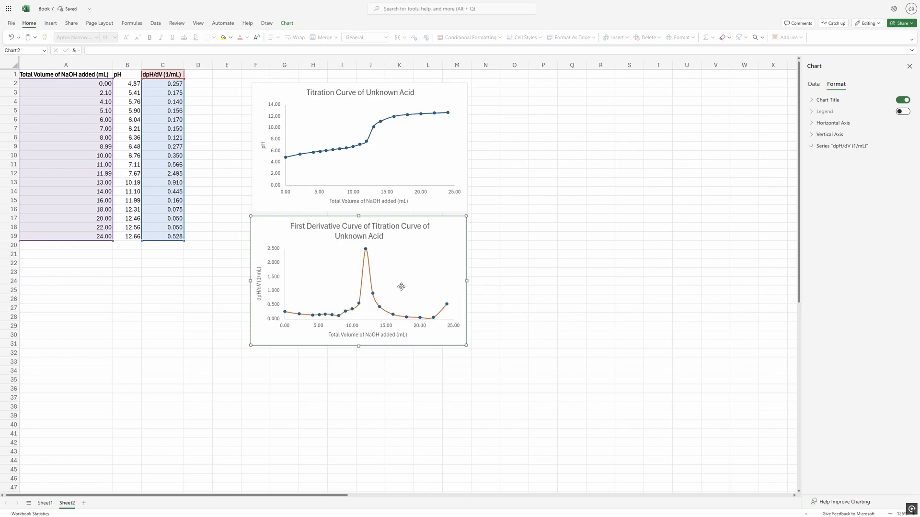
# Set both the outline and the fill of the dpH/dV series markers to orange to match the line.
pyautogui.click(366, 250)
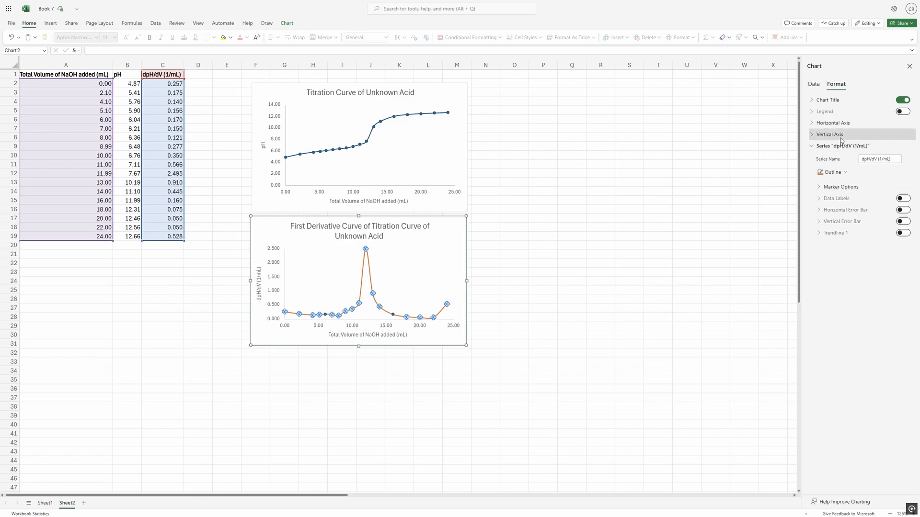
pyautogui.click(841, 187)
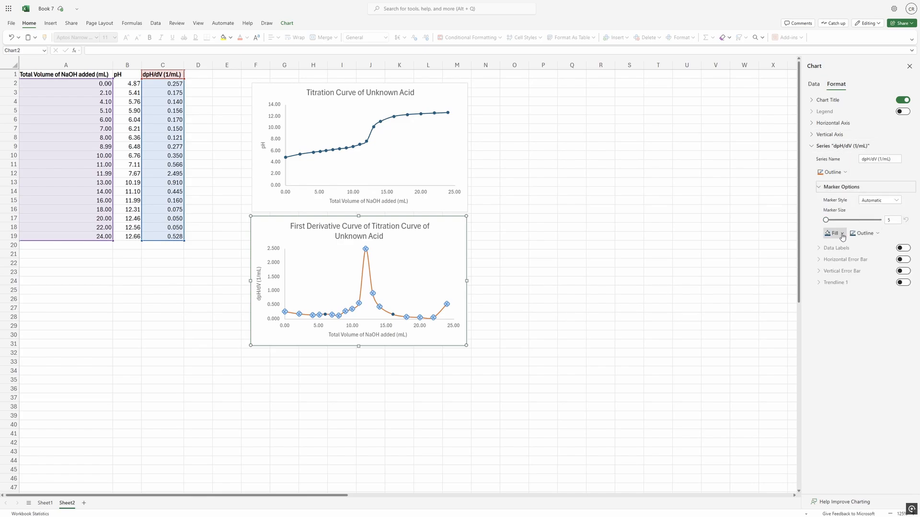
pyautogui.click(865, 233)
pyautogui.click(855, 272)
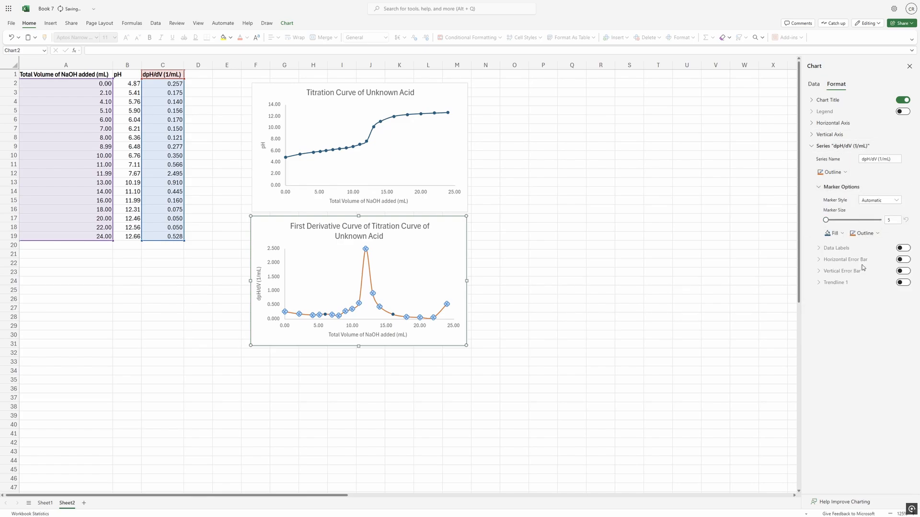
pyautogui.click(834, 233)
pyautogui.click(867, 273)
pyautogui.click(400, 300)
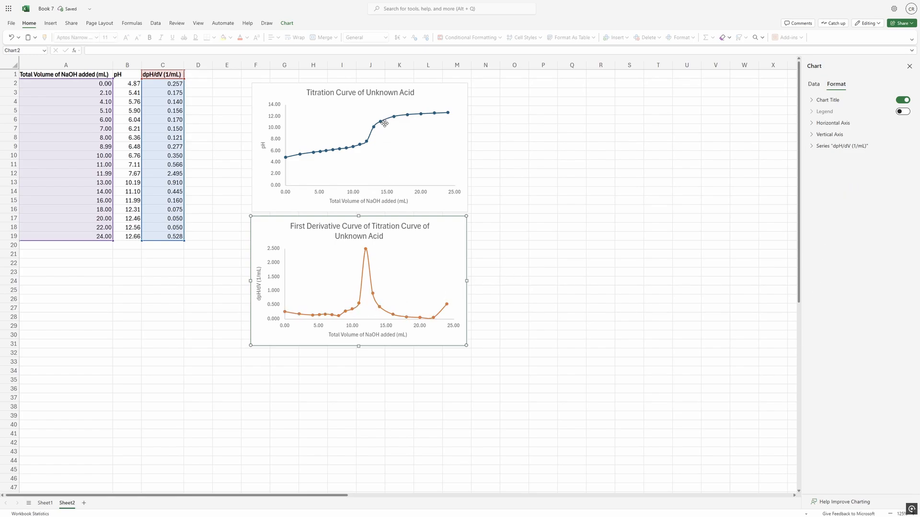